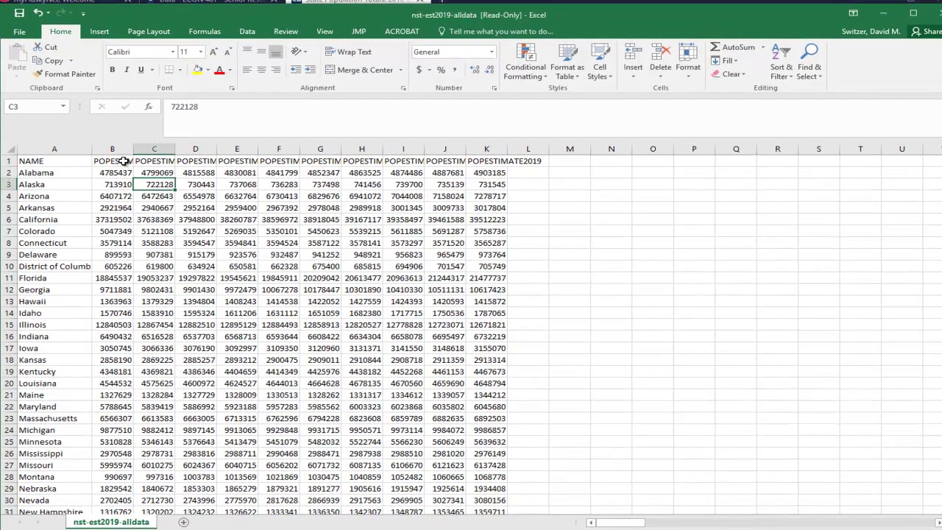
# Inspect the first and last POPESTIMATE headers and the block of population figures
pyautogui.click(133, 167)
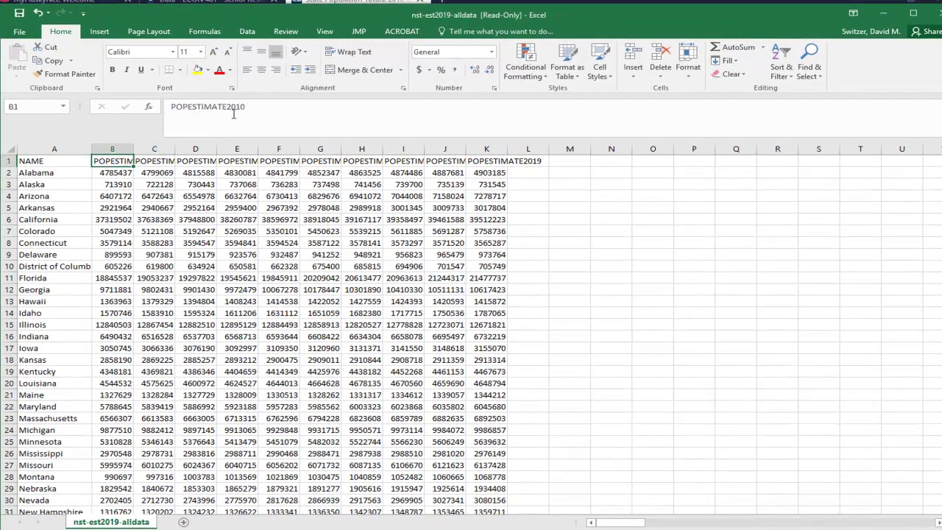
pyautogui.click(487, 163)
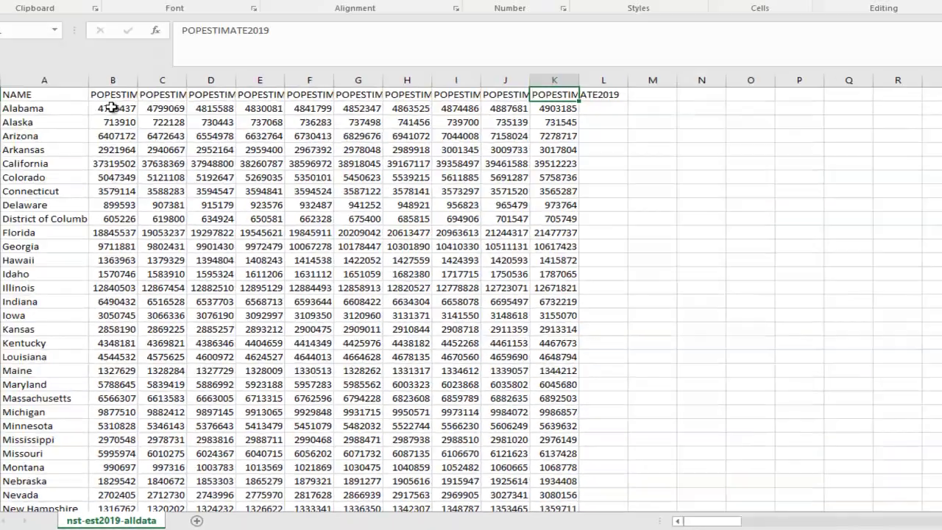
pyautogui.moveTo(112, 172); pyautogui.dragTo(508, 478)
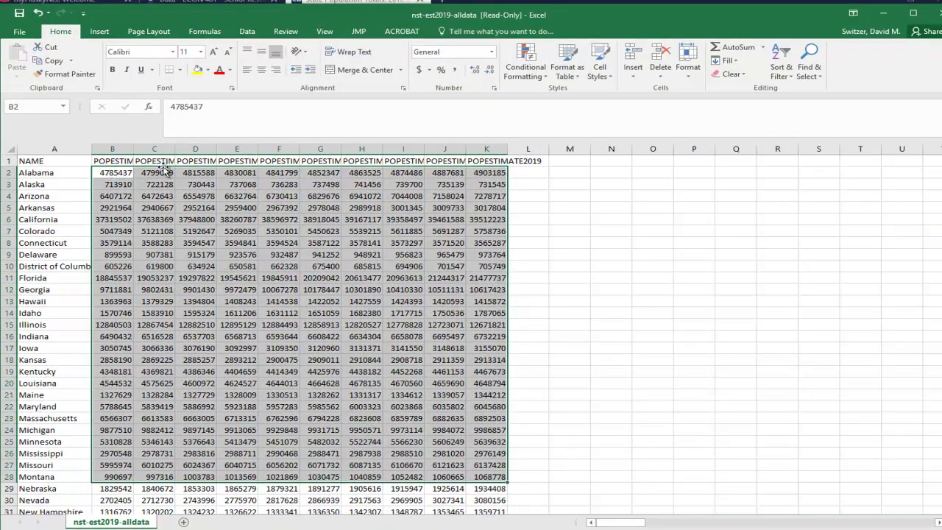
pyautogui.click(119, 175)
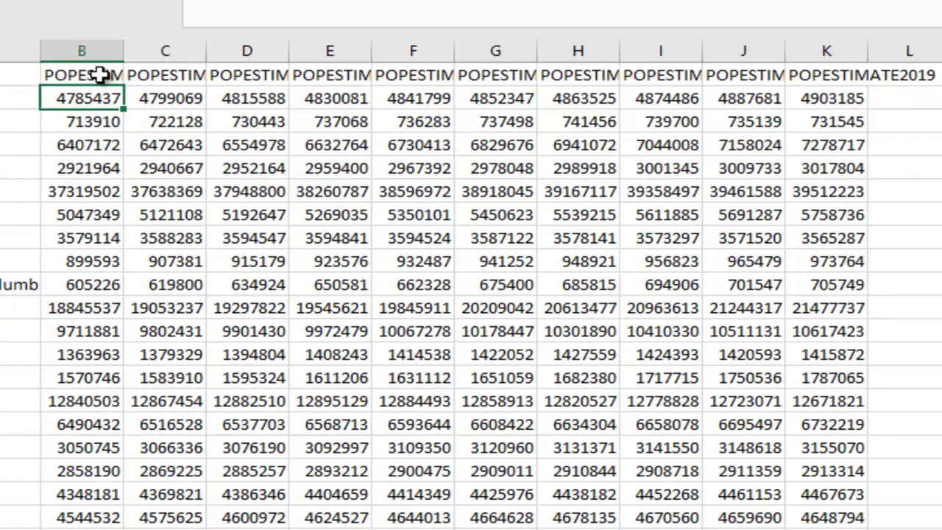
# Enter 2010 in B1 and =1+B1 in C1, filled across to K1 for 2010–2019
pyautogui.click(100, 75)
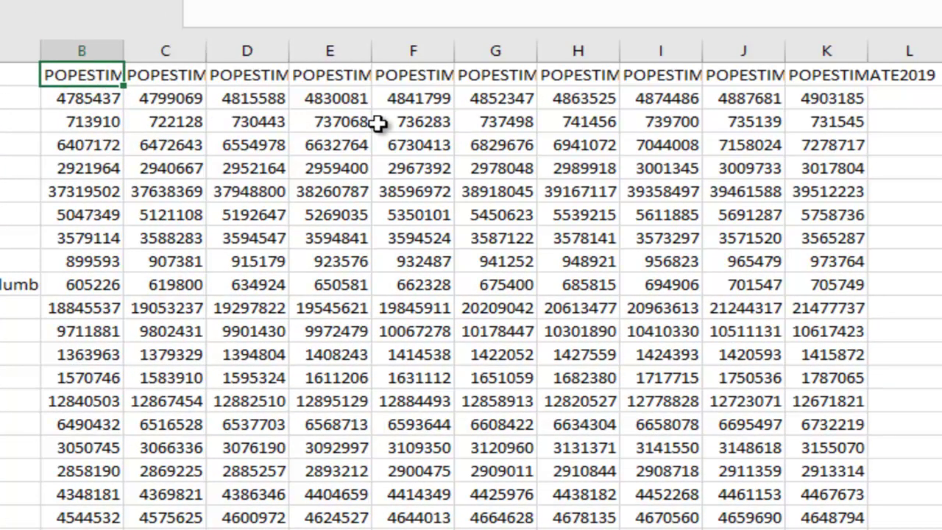
pyautogui.write('2010')
pyautogui.press('Return')
pyautogui.press('Up')
pyautogui.press('Right')
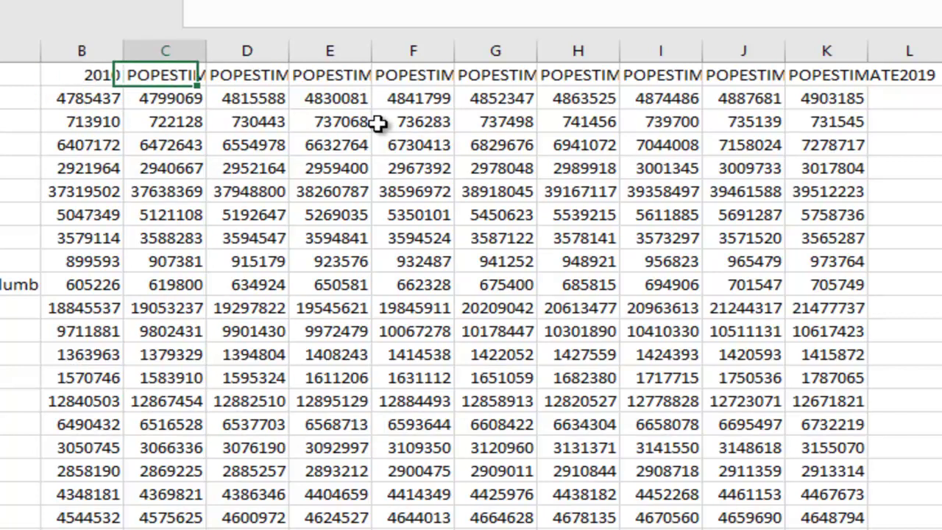
pyautogui.write('=1')
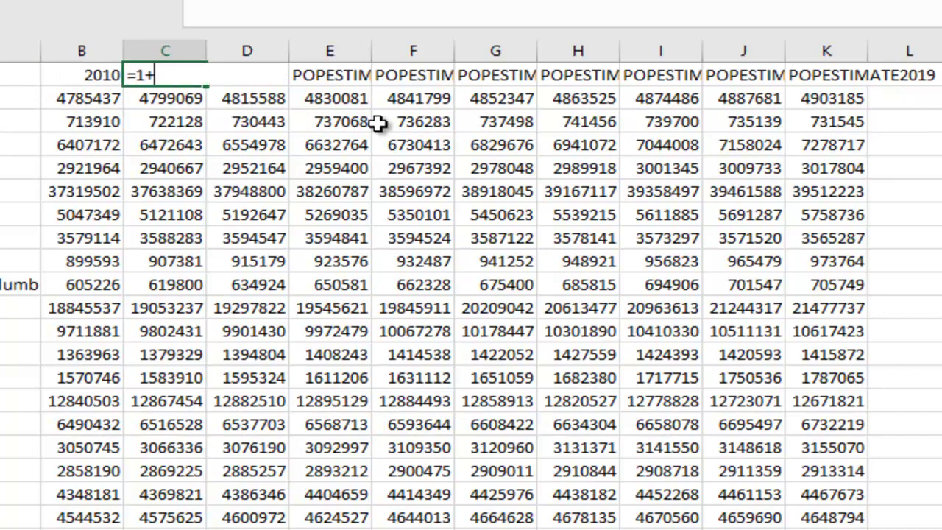
pyautogui.write('+')
pyautogui.press('Left')
pyautogui.press('Return')
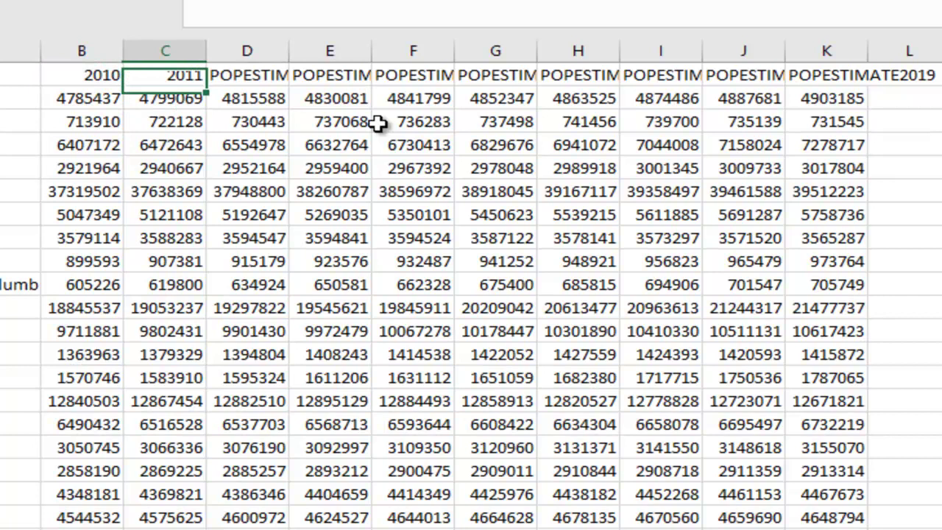
pyautogui.press('Up')
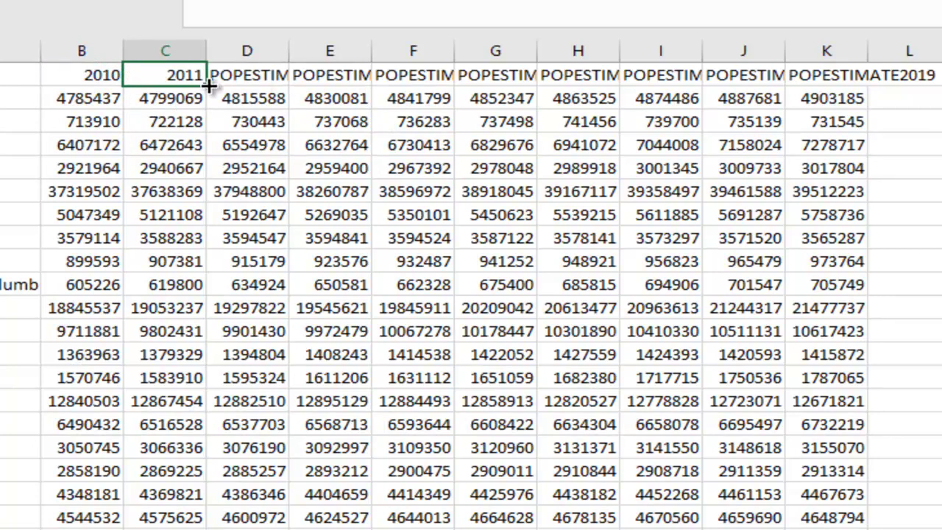
pyautogui.moveTo(208, 86); pyautogui.dragTo(868, 77)
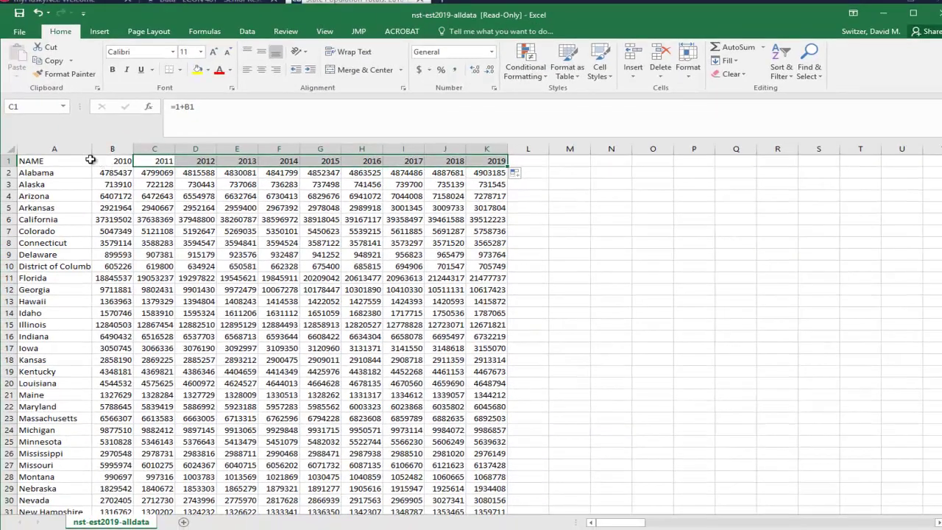
# Insert a blank column before NAME and give it the header Obs
pyautogui.click(58, 149)
pyautogui.rightClick(59, 149)
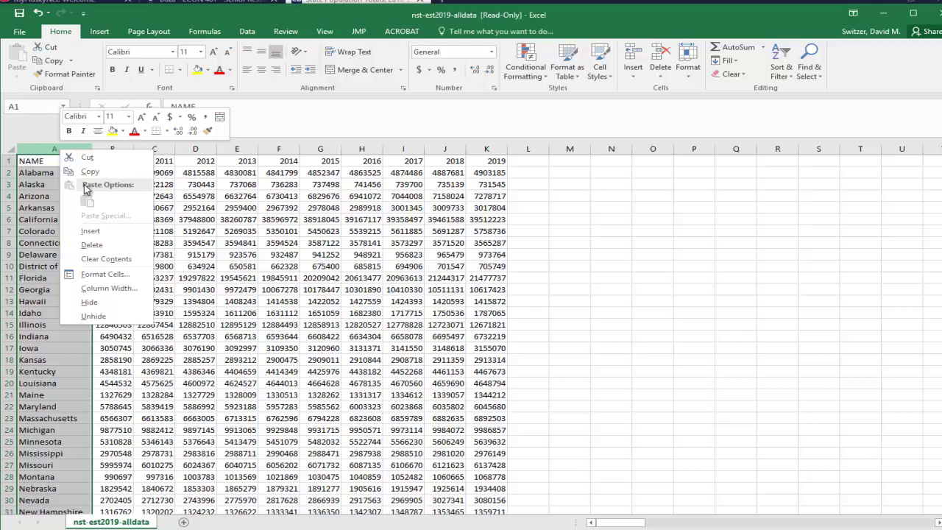
pyautogui.click(96, 224)
pyautogui.click(40, 159)
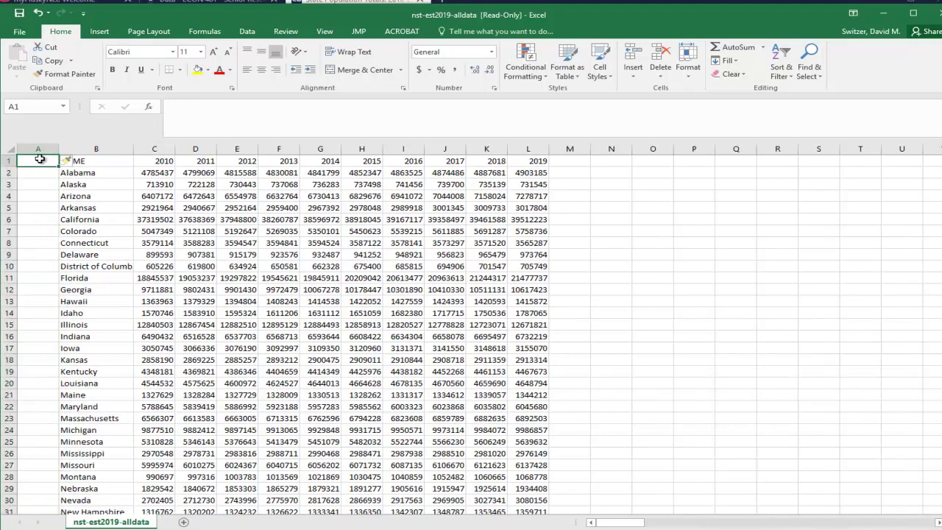
pyautogui.write('Obs')
pyautogui.press('Return')
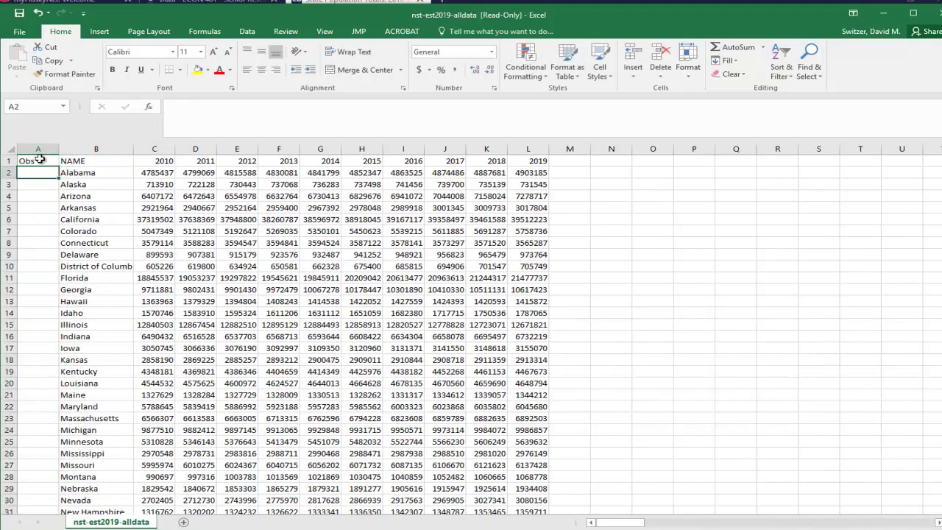
# Number the first observation 1 in A2 and enter =A2+1 in A3
pyautogui.write('1')
pyautogui.press('Return')
pyautogui.write('=')
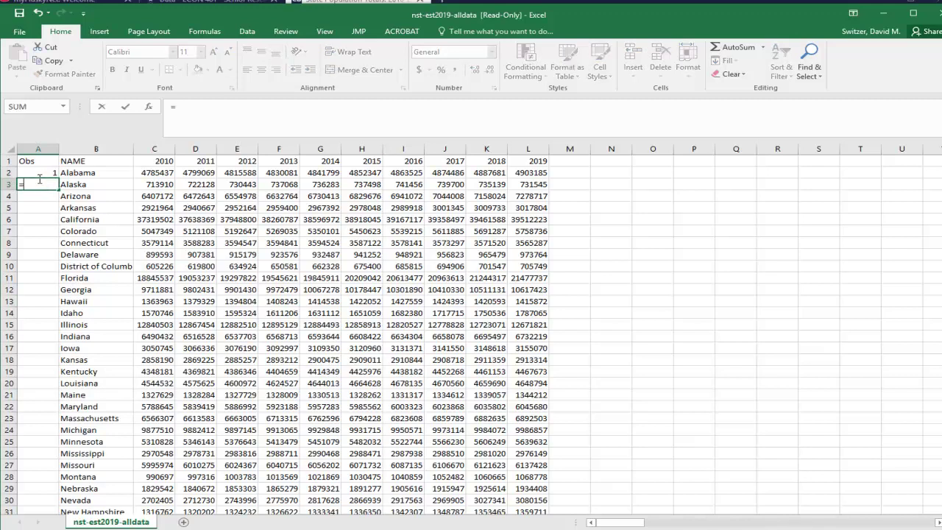
pyautogui.click(39, 175)
pyautogui.write('+1')
pyautogui.press('Return')
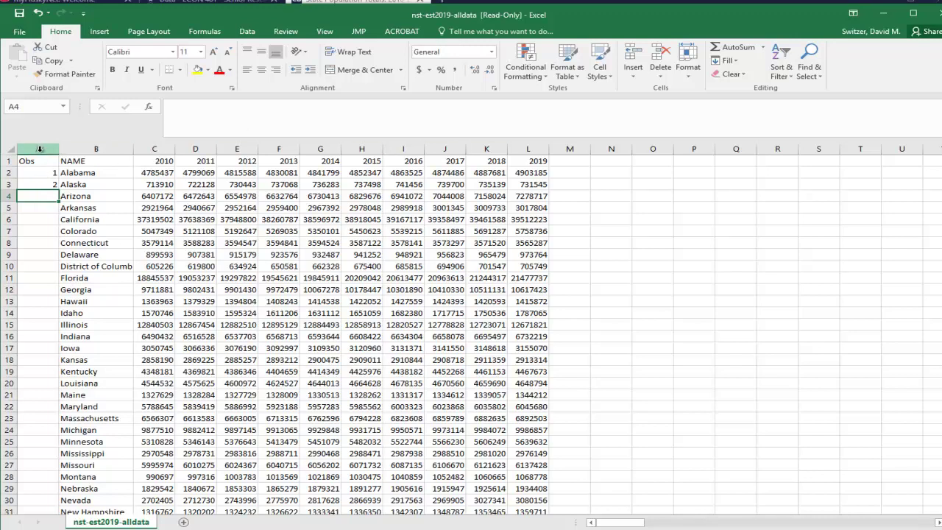
# Select columns A through L, then the Obs column and cell A3
pyautogui.moveTo(39, 151); pyautogui.dragTo(530, 151)
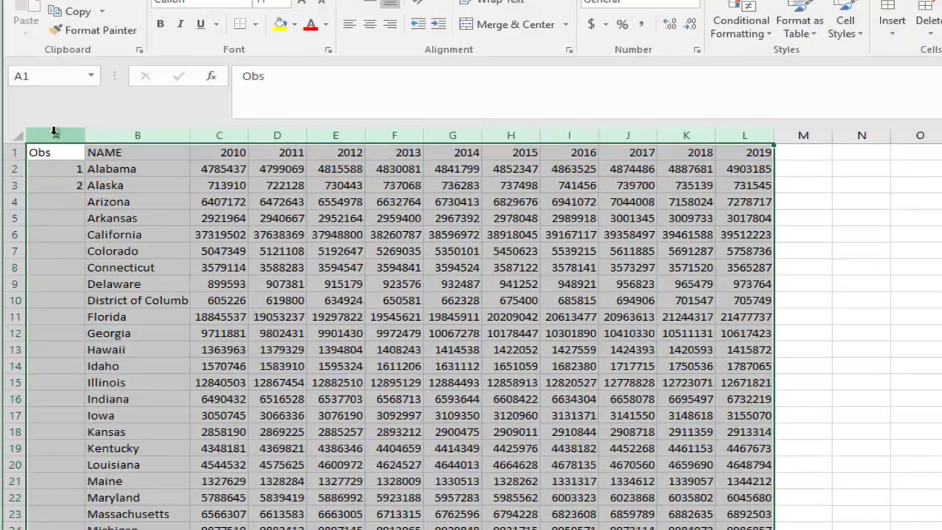
pyautogui.click(38, 149)
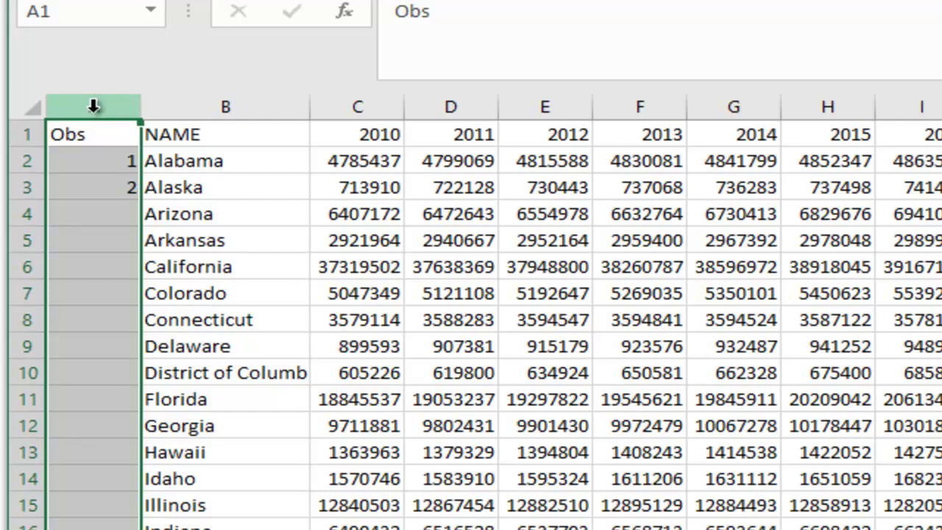
pyautogui.click(103, 182)
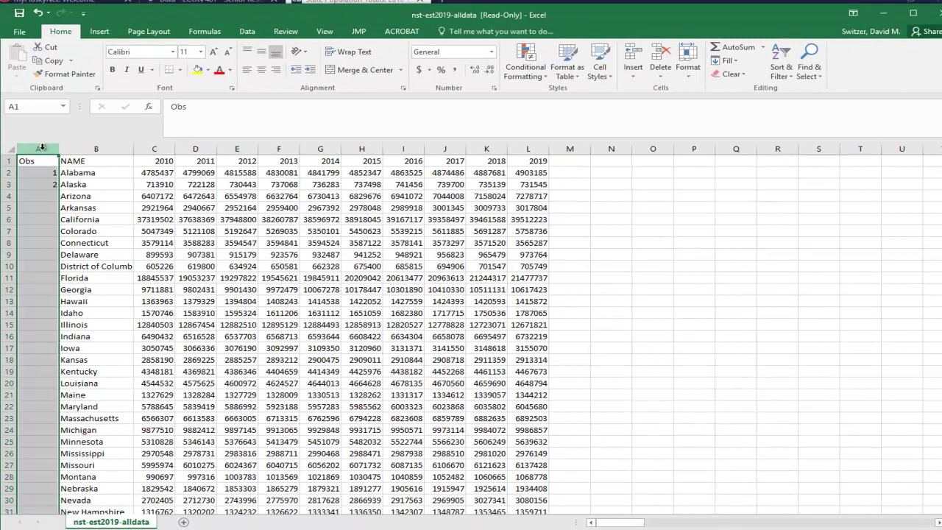
# Delete the Obs column and insert a blank column B before the 2010 figures
pyautogui.rightClick(50, 142)
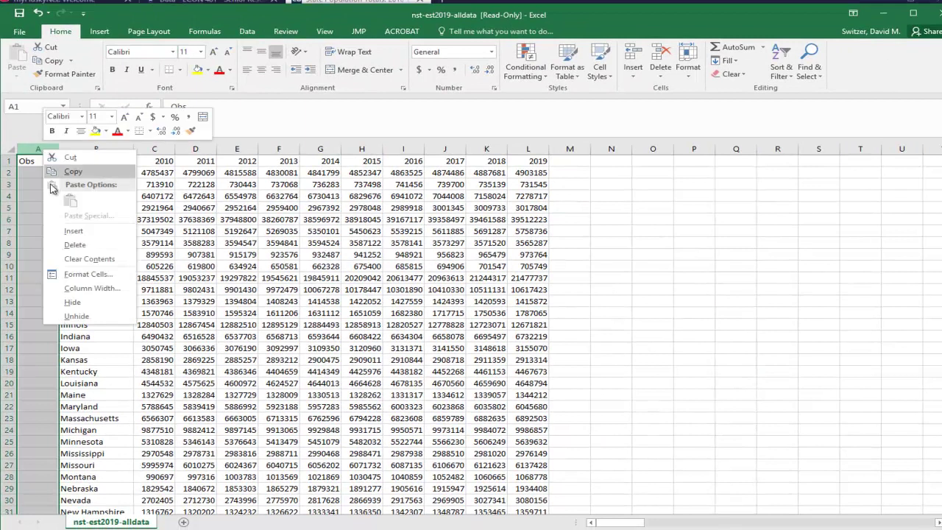
pyautogui.click(88, 255)
pyautogui.click(112, 148)
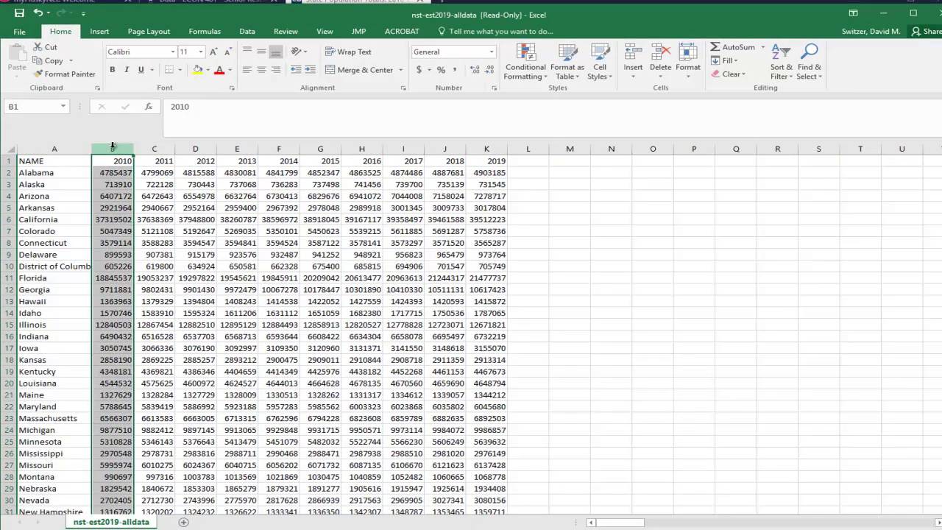
pyautogui.rightClick(113, 148)
pyautogui.click(146, 233)
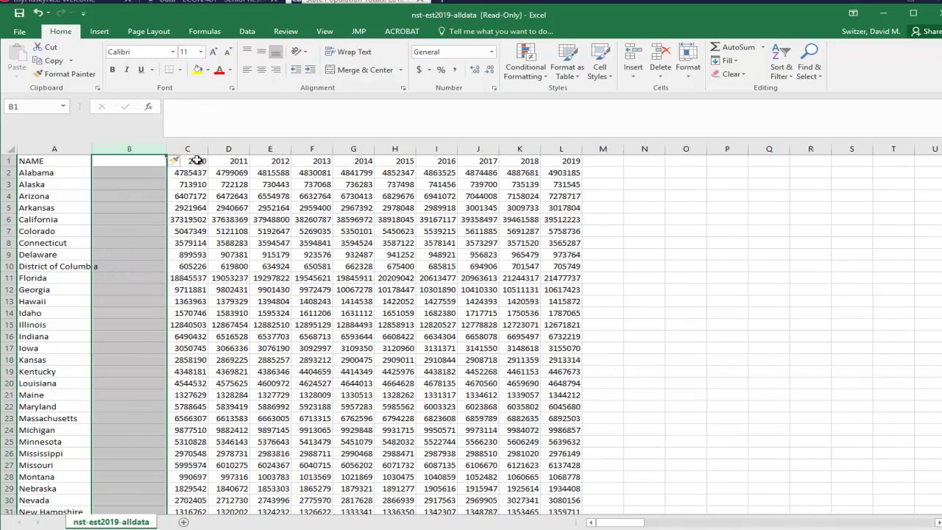
pyautogui.click(197, 160)
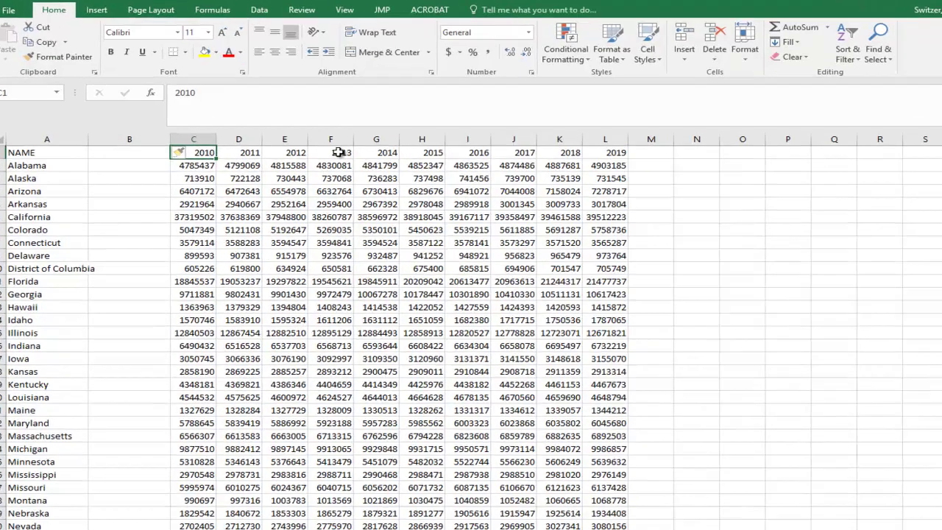
# Head column B 'Year' and fill 2010 down from B2
pyautogui.click(129, 153)
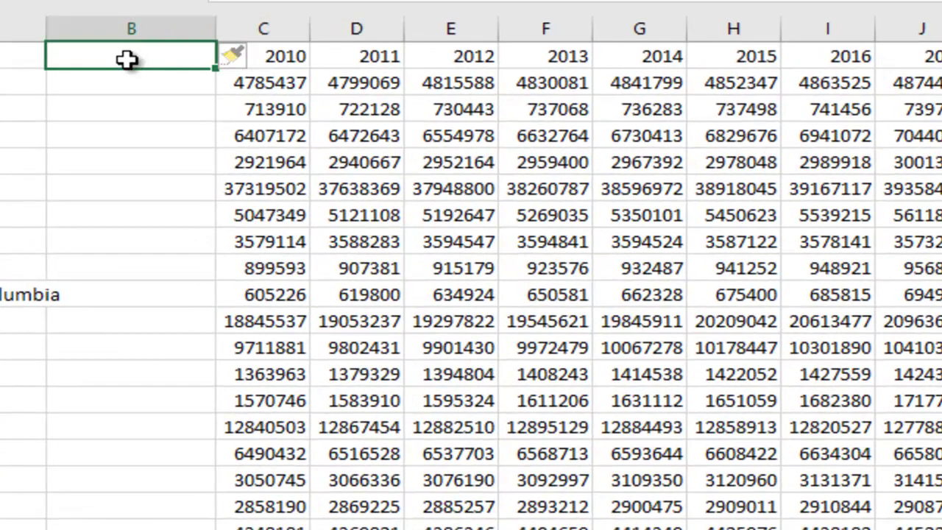
pyautogui.doubleClick(126, 59)
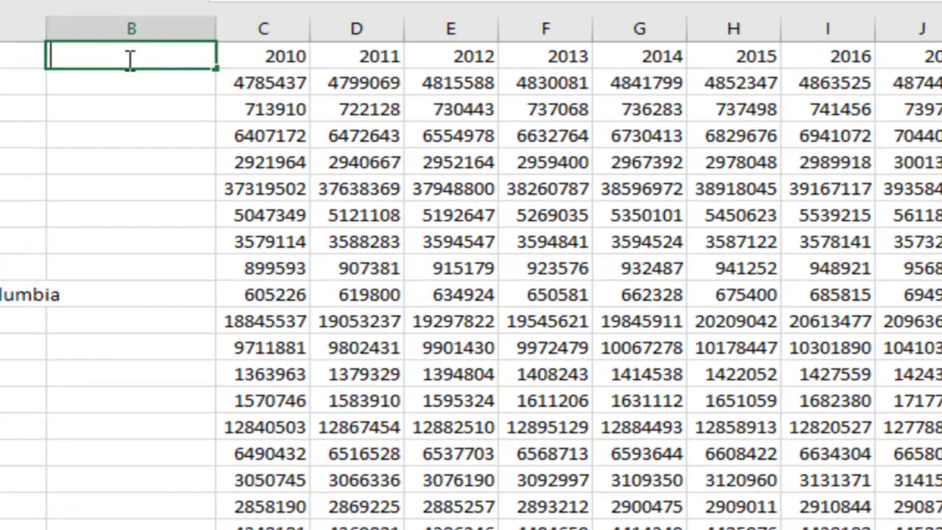
pyautogui.write('Year')
pyautogui.press('Return')
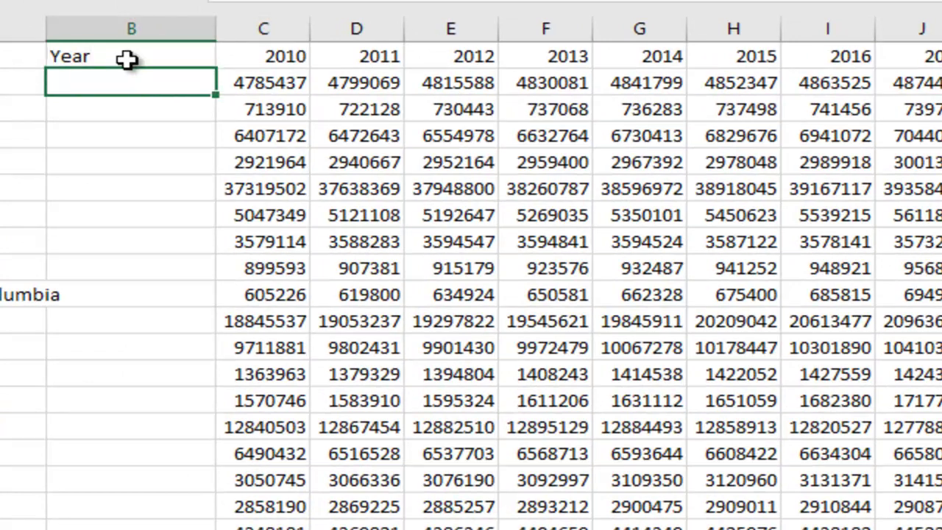
pyautogui.write('2010')
pyautogui.press('Return')
pyautogui.click(166, 79)
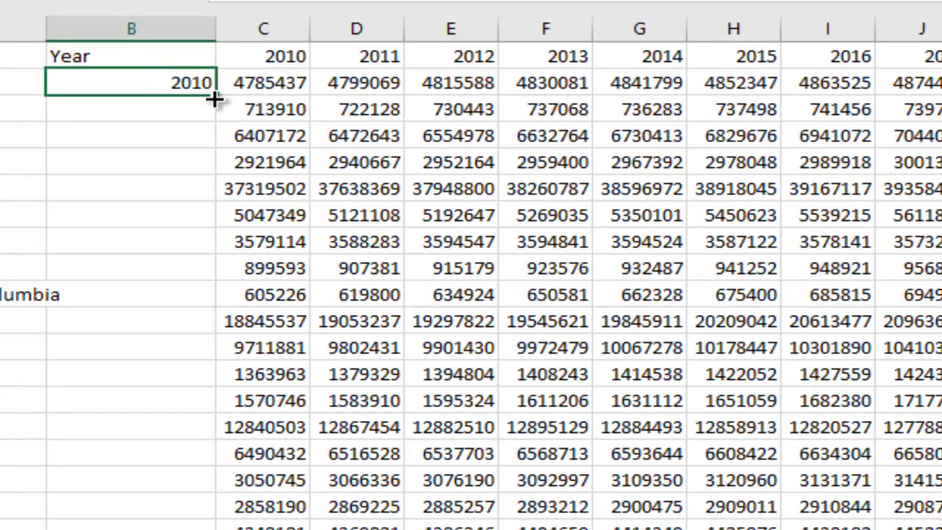
pyautogui.doubleClick(214, 97)
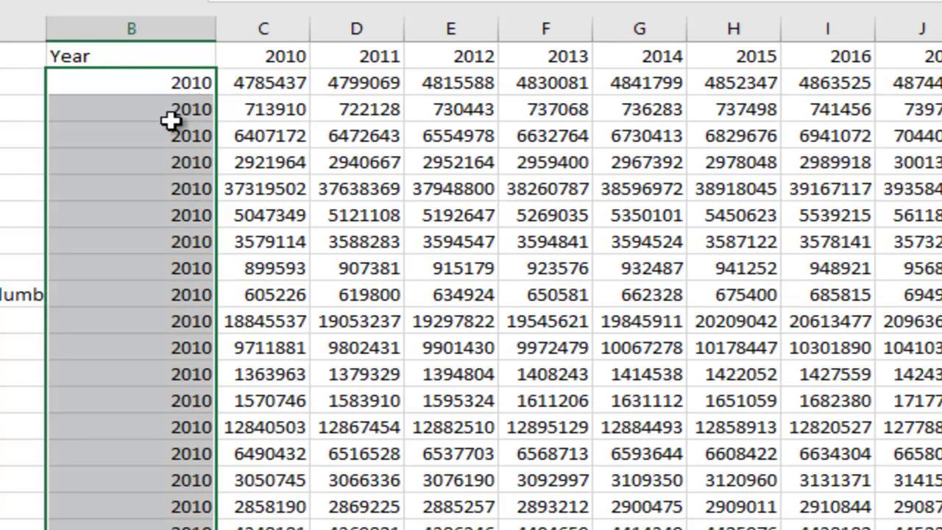
# Replace B2 with 1 and fill it down column B
pyautogui.click(165, 83)
pyautogui.write('1')
pyautogui.press('Return')
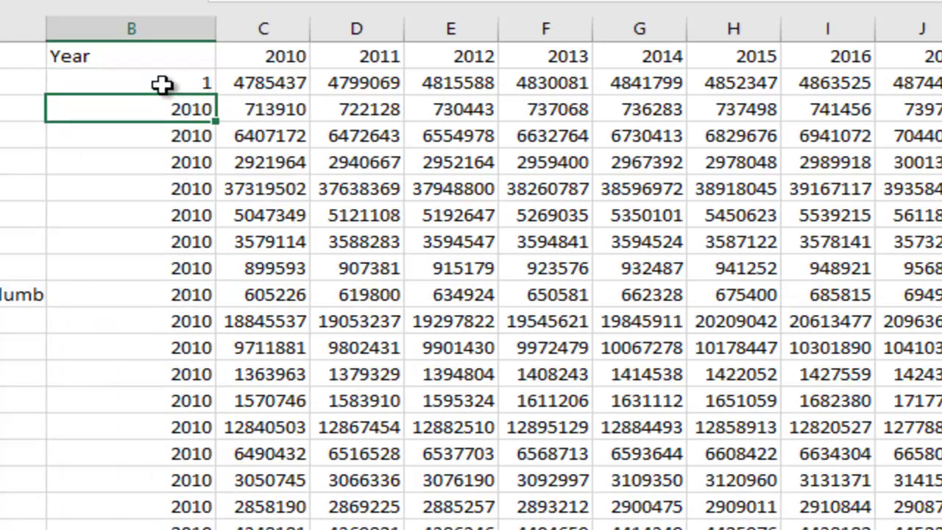
pyautogui.click(162, 85)
pyautogui.doubleClick(215, 96)
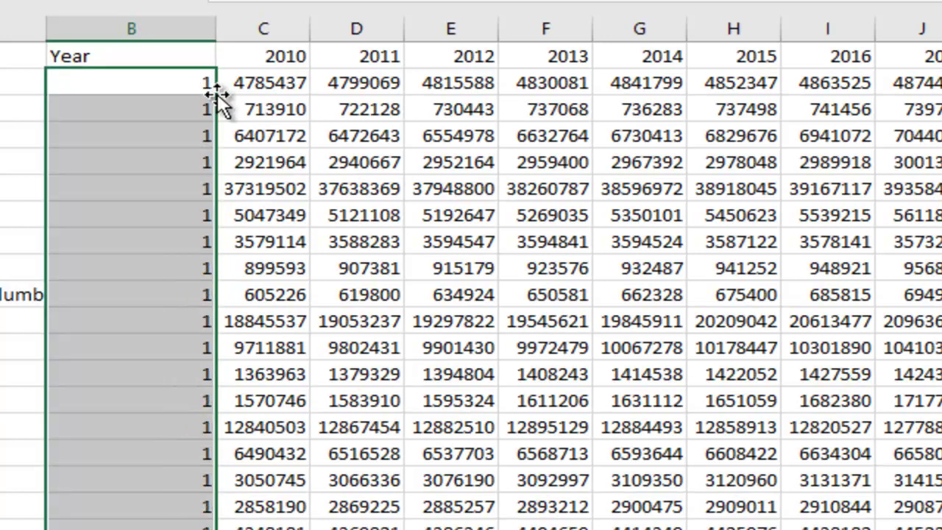
pyautogui.click(189, 88)
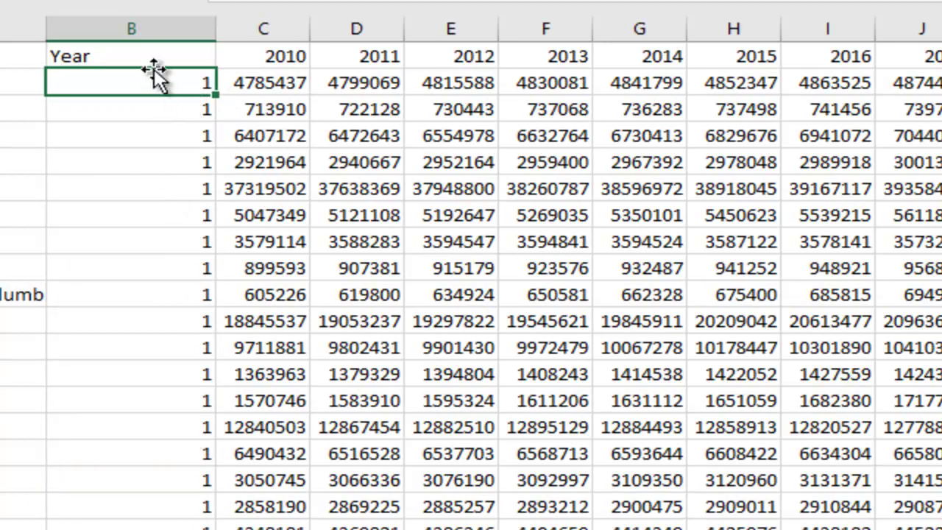
# Enter 2010 for Alabama and Alaska, then fill 2010 down the whole Year column
pyautogui.write('2010')
pyautogui.press('Return')
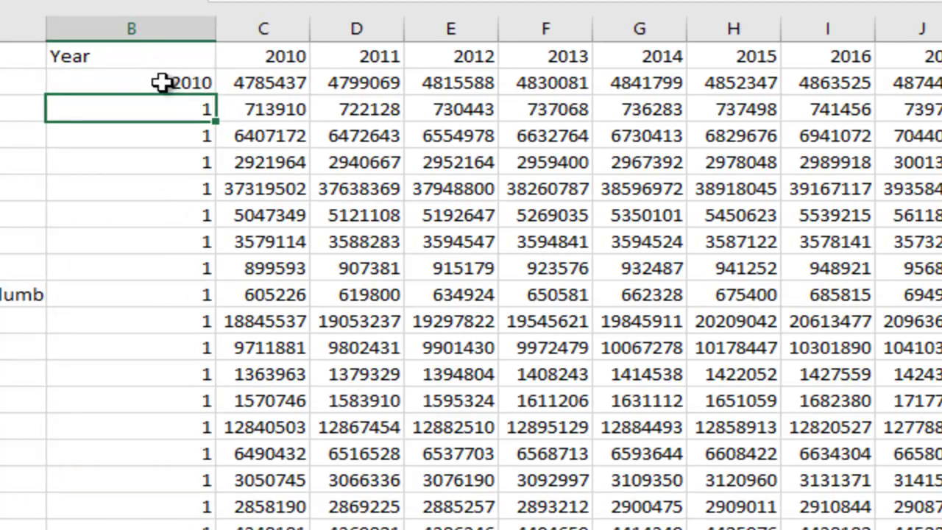
pyautogui.write('2010')
pyautogui.press('Return')
pyautogui.click(162, 82)
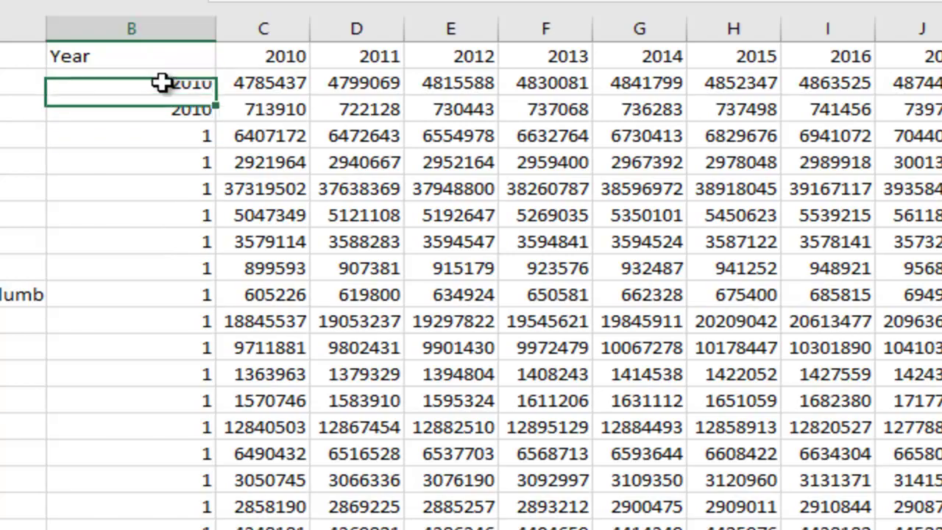
pyautogui.hotkey('shift', 'Down')
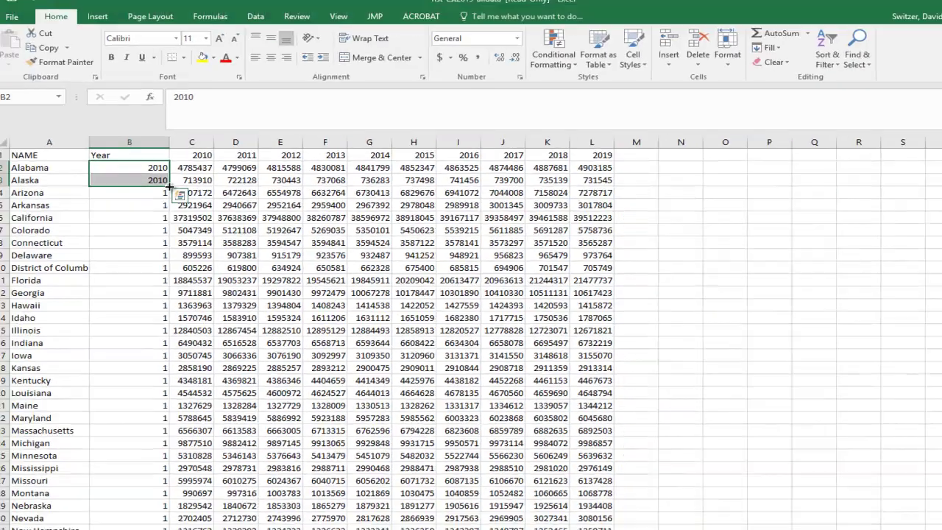
pyautogui.doubleClick(206, 134)
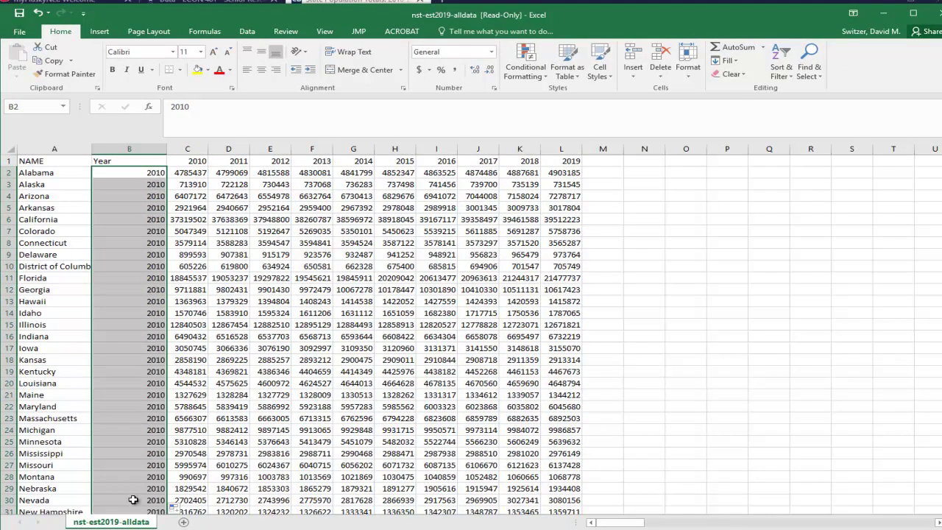
pyautogui.scroll(-10, 133, 482)
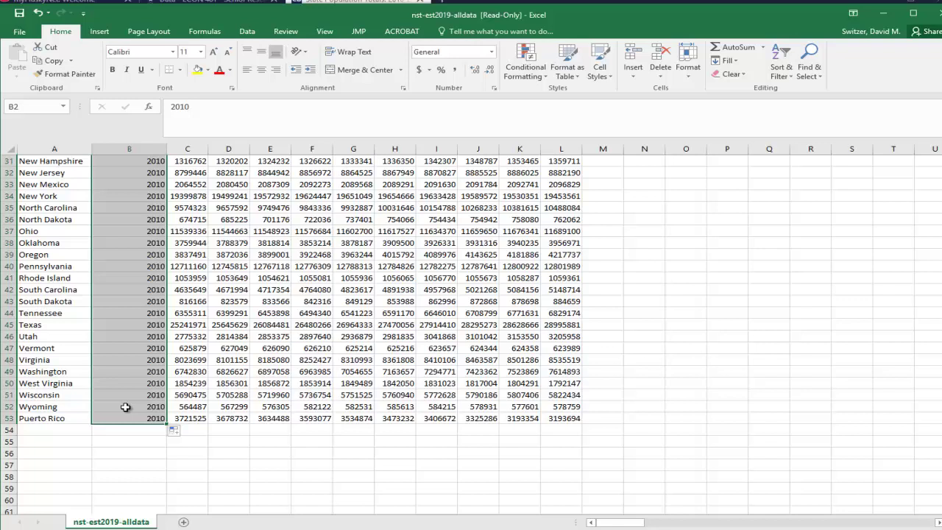
pyautogui.click(63, 419)
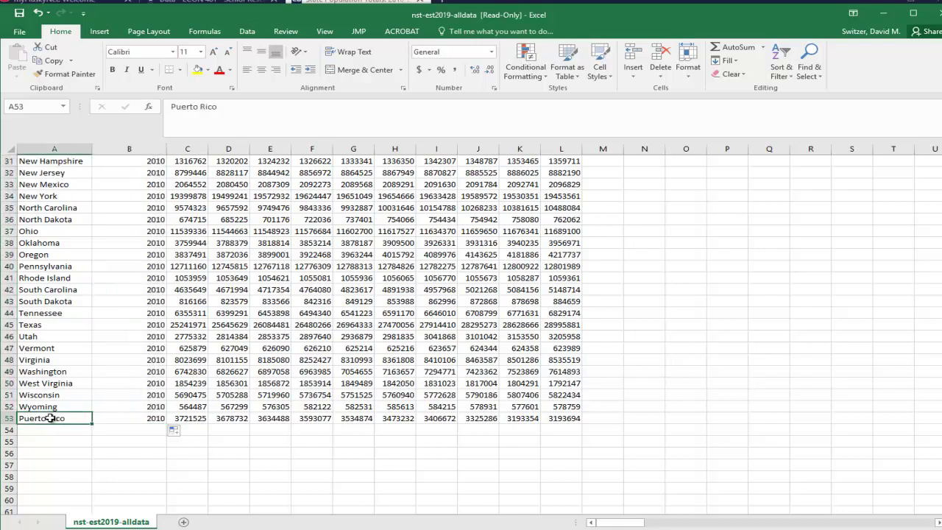
pyautogui.scroll(10, 64, 419)
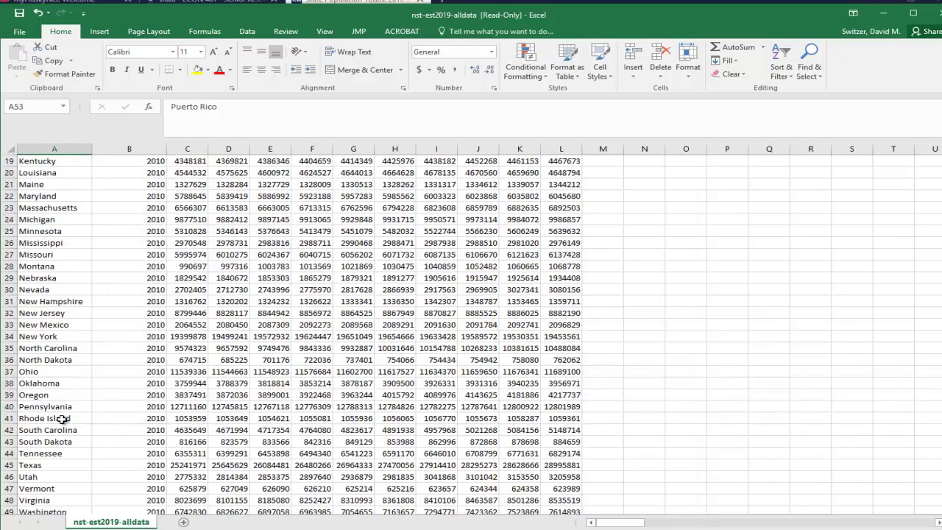
pyautogui.click(51, 267)
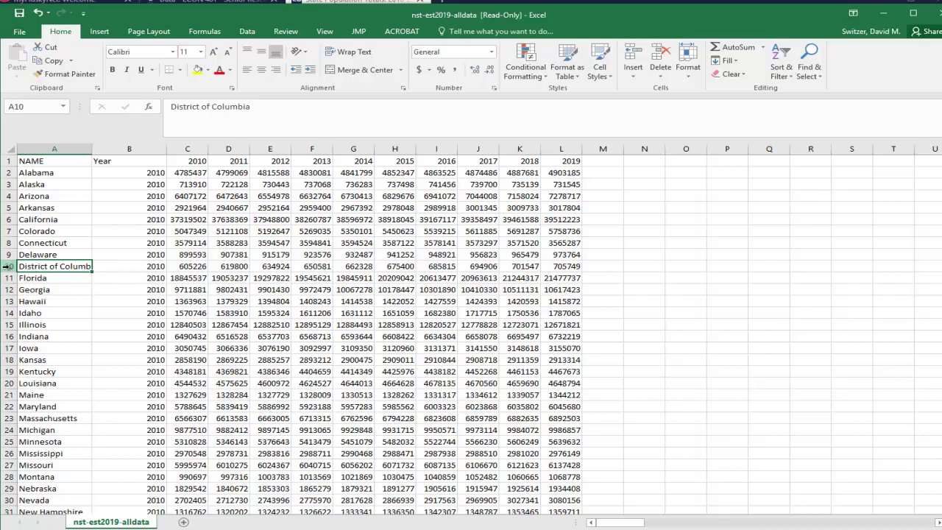
# Delete the District of Columbia and Puerto Rico rows
pyautogui.scroll(-3, 55, 466)
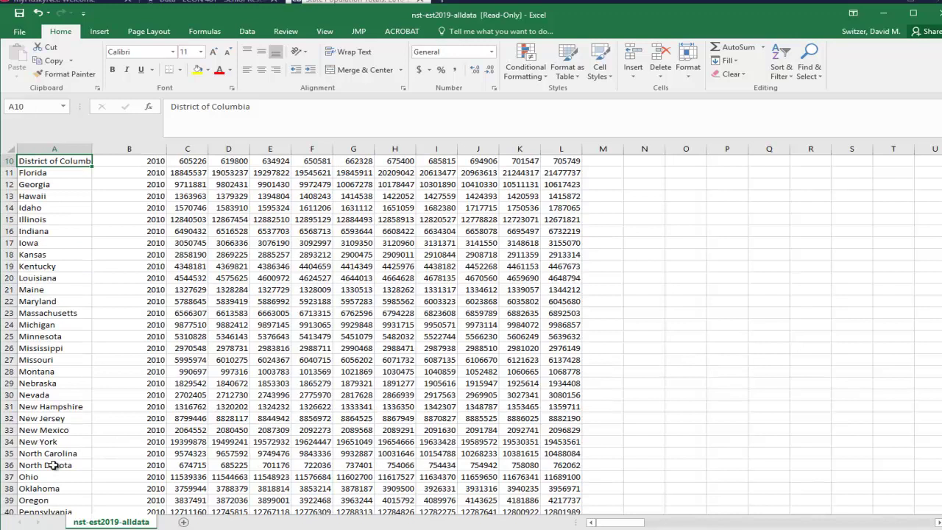
pyautogui.scroll(3, 54, 465)
pyautogui.rightClick(9, 266)
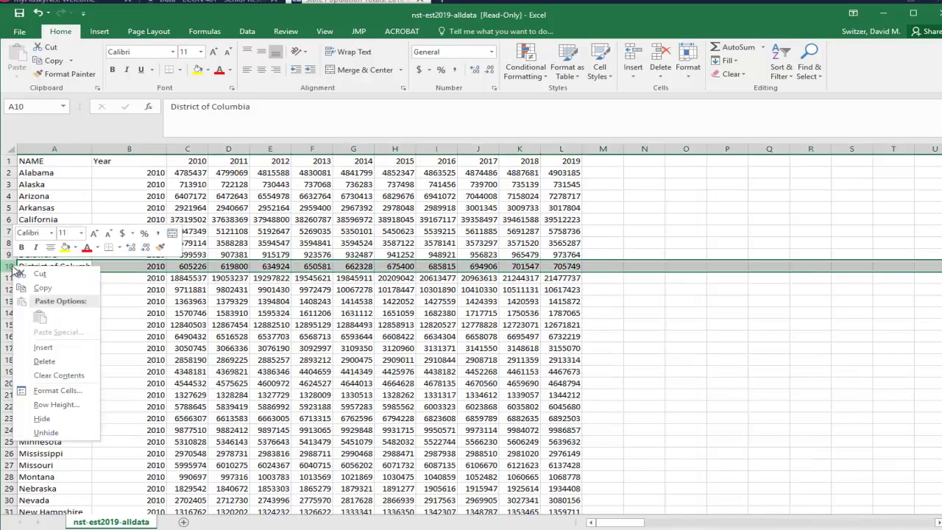
pyautogui.click(39, 356)
pyautogui.scroll(-8, 38, 383)
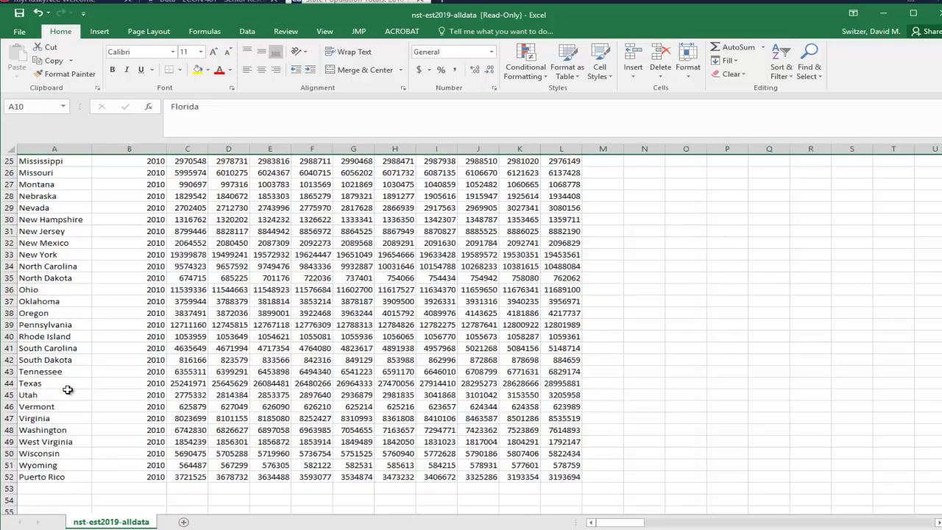
pyautogui.click(9, 477)
pyautogui.rightClick(9, 476)
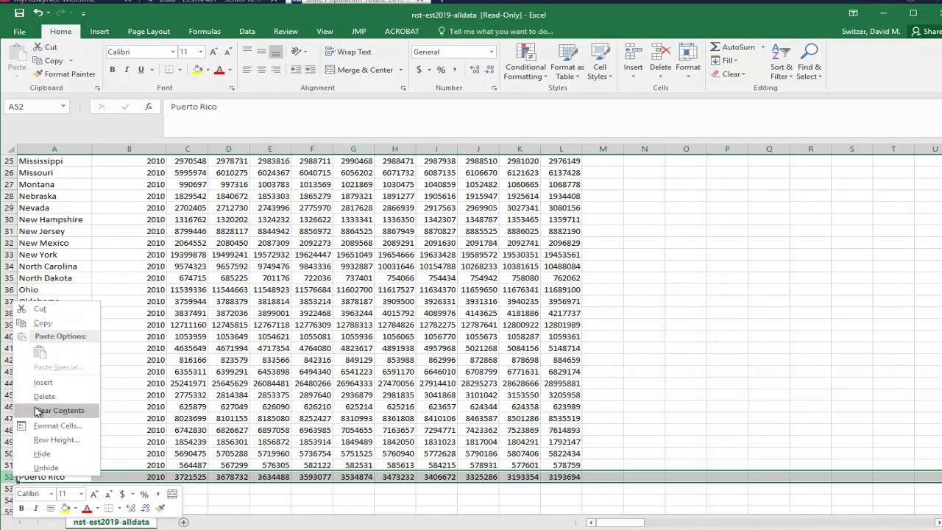
pyautogui.click(40, 396)
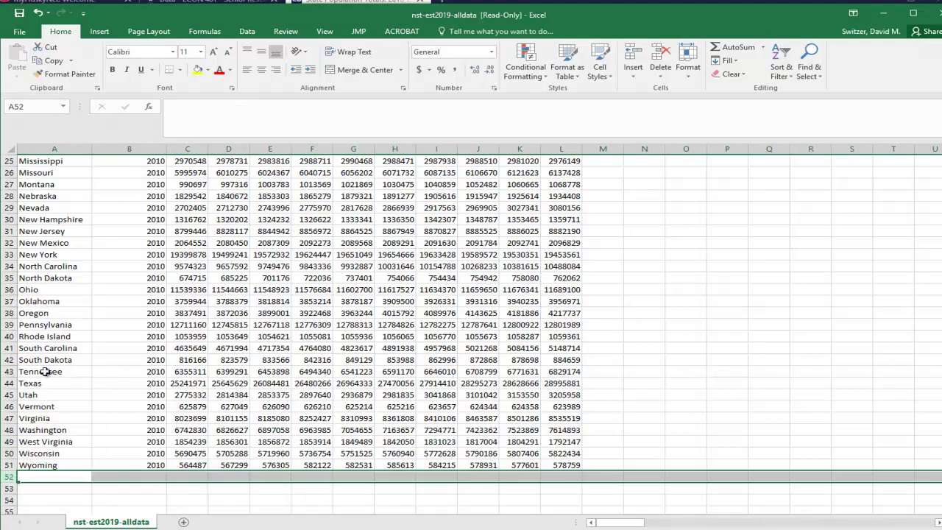
pyautogui.click(40, 465)
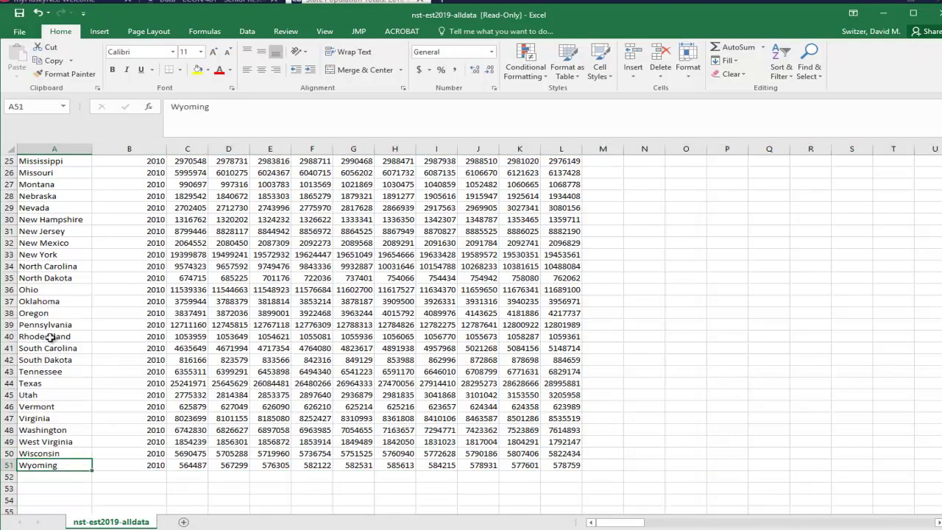
# Select header row 1 to make it bold
pyautogui.scroll(8, 45, 289)
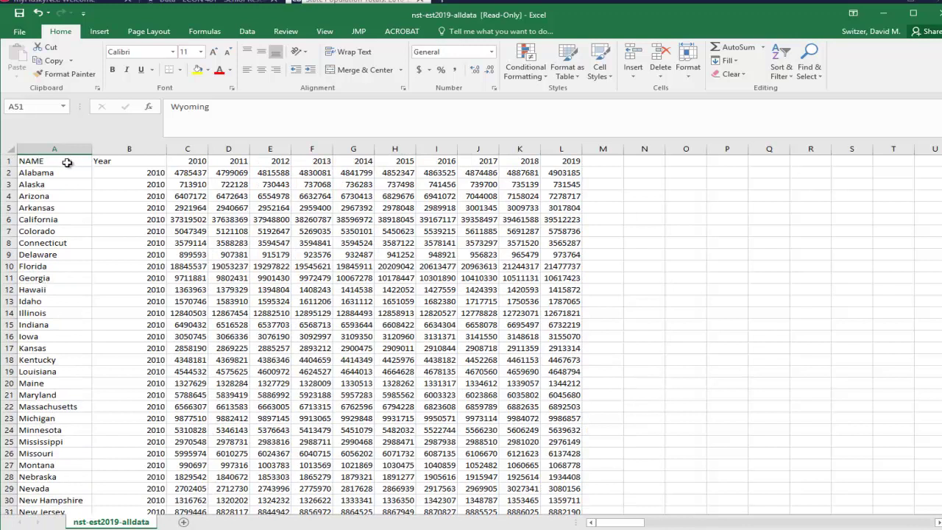
pyautogui.click(7, 160)
pyautogui.click(79, 218)
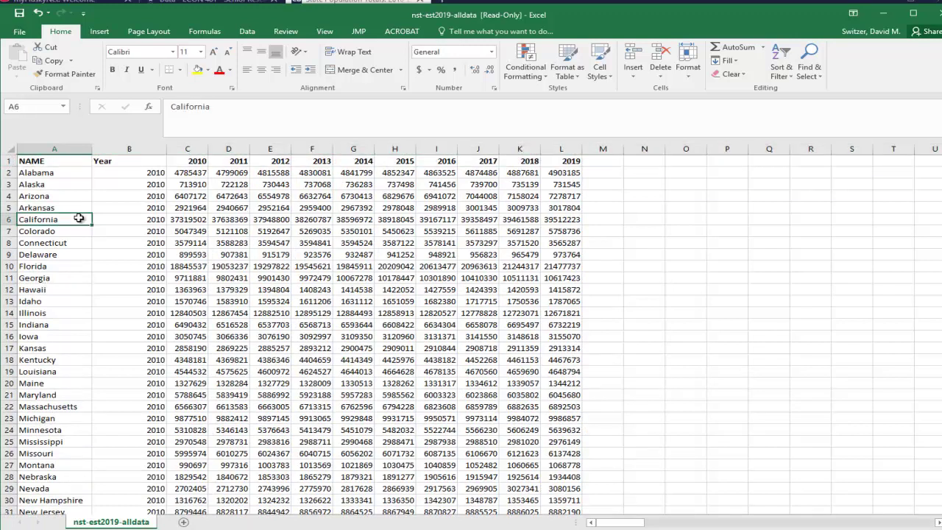
# Narrow column B so the Year values fit
pyautogui.click(129, 149)
pyautogui.moveTo(166, 150); pyautogui.dragTo(127, 151)
pyautogui.click(118, 195)
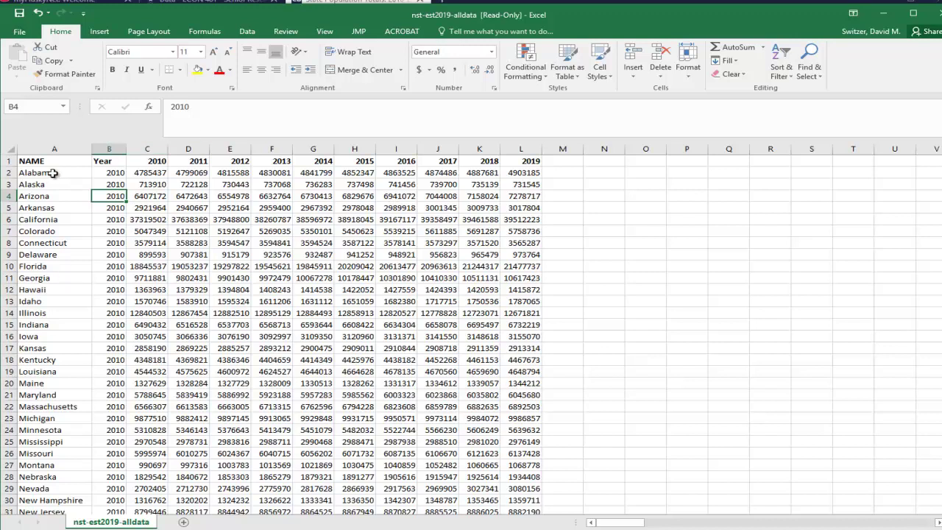
# Check the data extent: state names, Alabama's row through 2019, and Wyoming at the bottom
pyautogui.moveTo(53, 173); pyautogui.dragTo(59, 490)
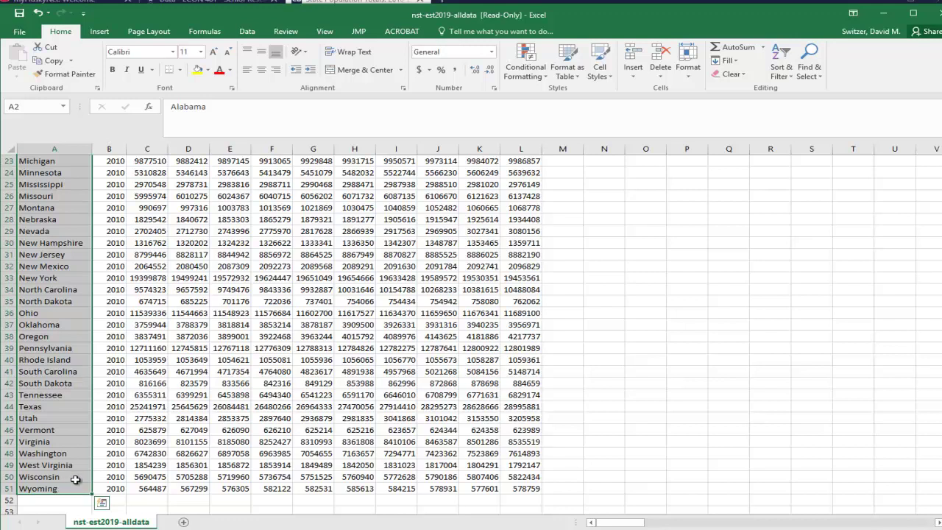
pyautogui.scroll(7, 75, 479)
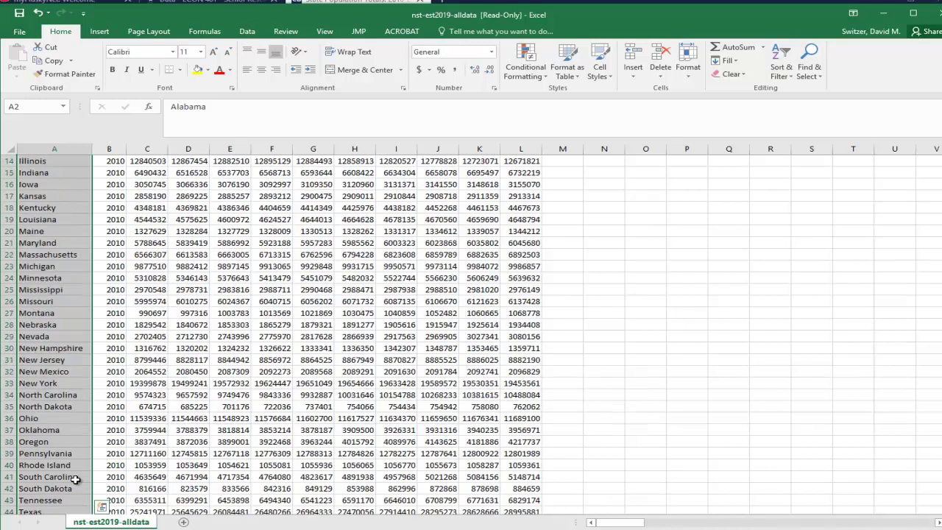
pyautogui.click(57, 173)
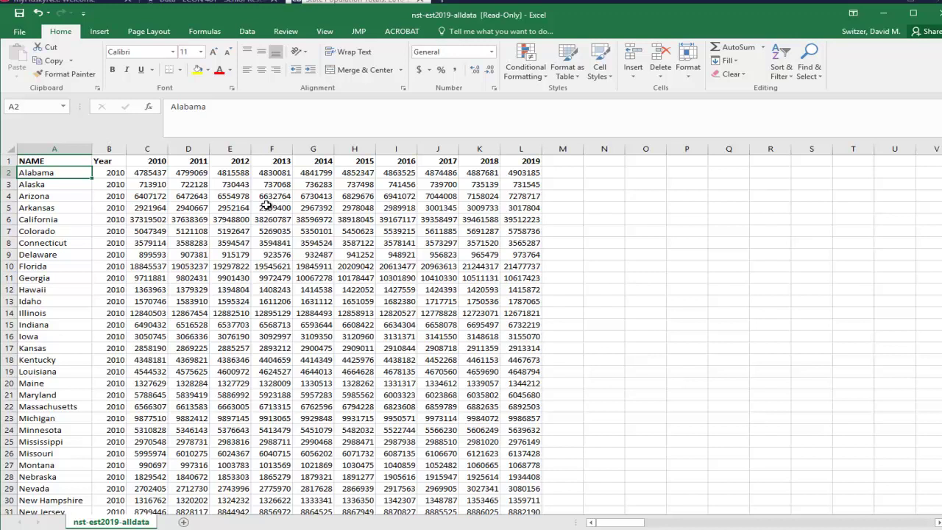
pyautogui.hotkey('ctrl', 'Right')
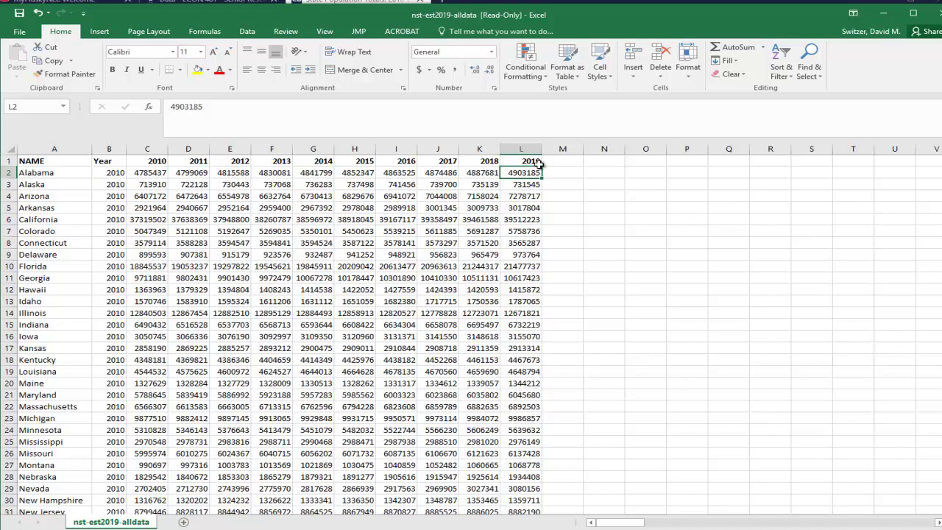
pyautogui.hotkey('ctrl', 'Left')
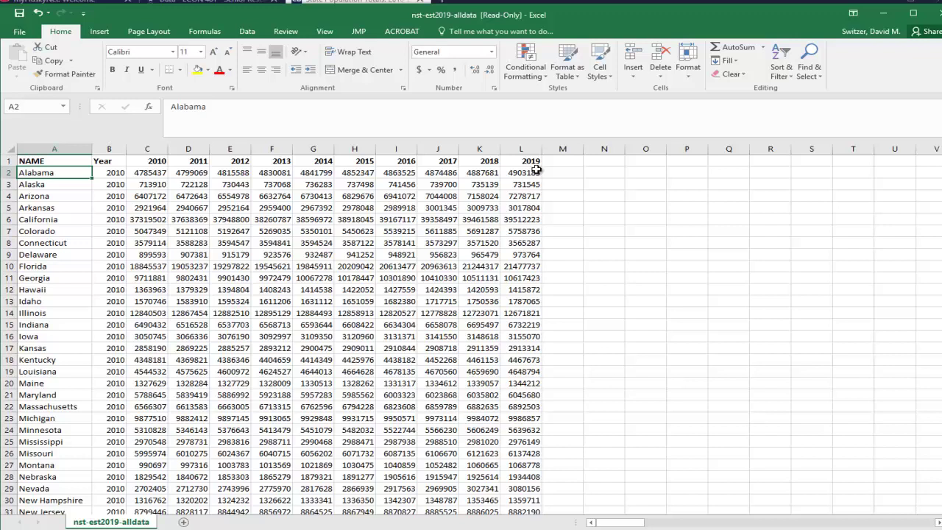
pyautogui.hotkey('ctrl', 'Down')
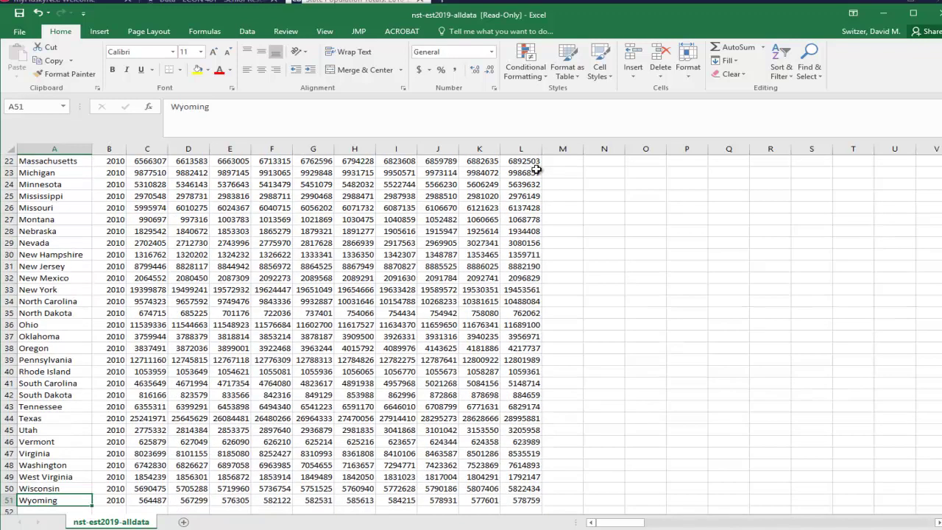
pyautogui.hotkey('ctrl', 'Up')
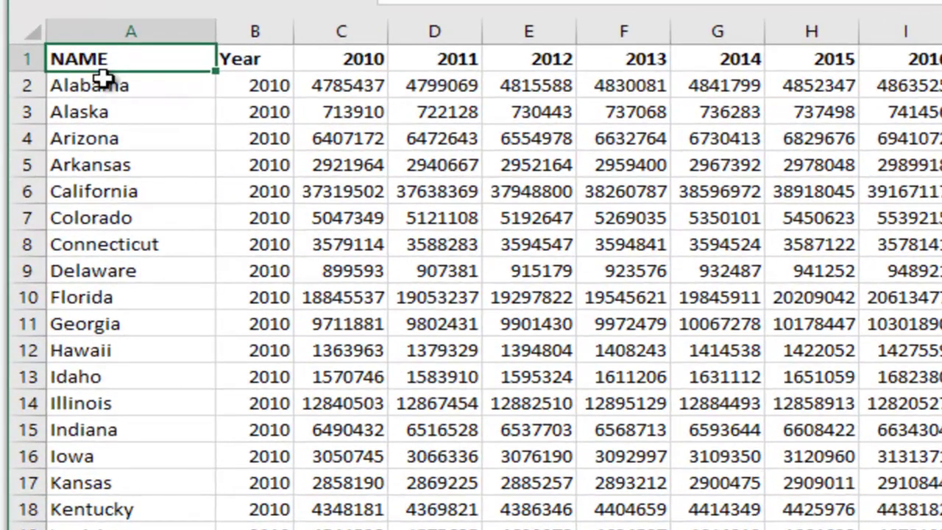
# Copy the 50 state names from column A and paste them starting at A52 below Wyoming
pyautogui.click(101, 84)
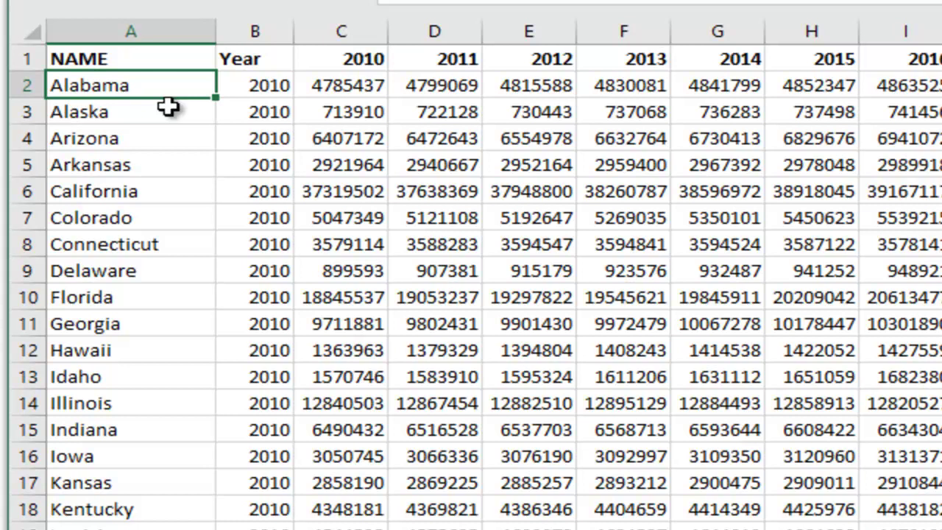
pyautogui.hotkey('ctrl', 'shift', 'Down')
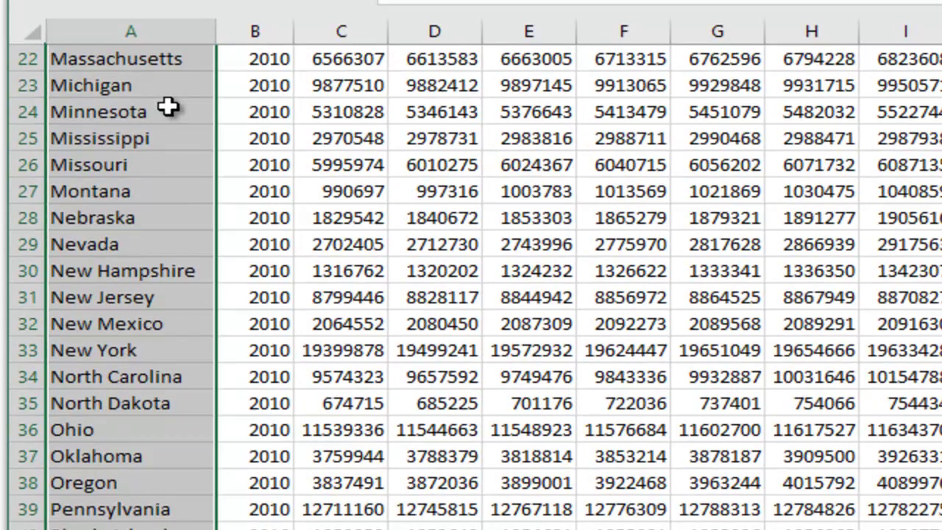
pyautogui.hotkey('ctrl', 'c')
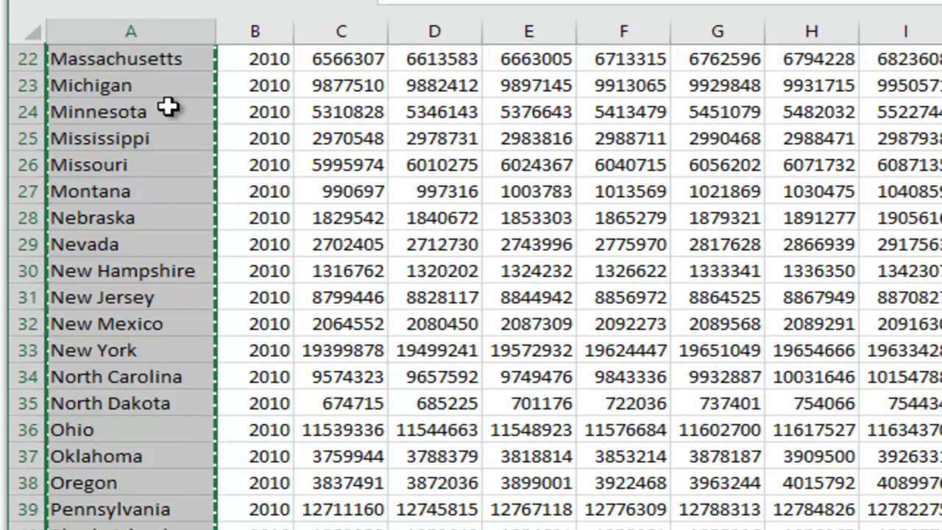
pyautogui.press('Down')
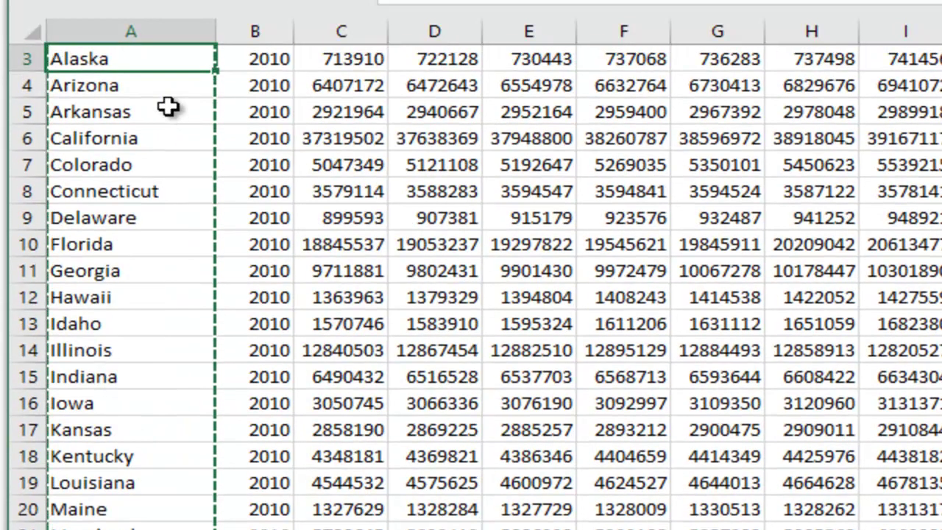
pyautogui.scroll(1, 168, 106)
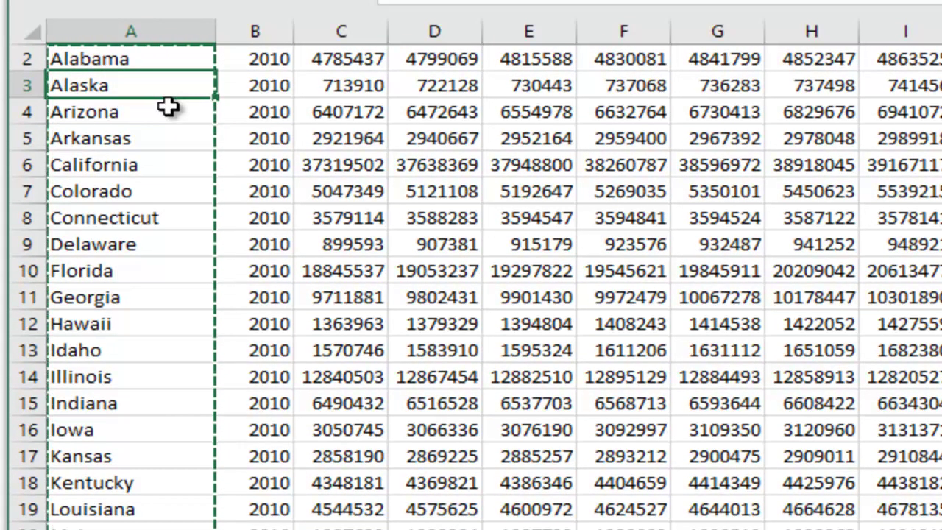
pyautogui.hotkey('ctrl', 'Down')
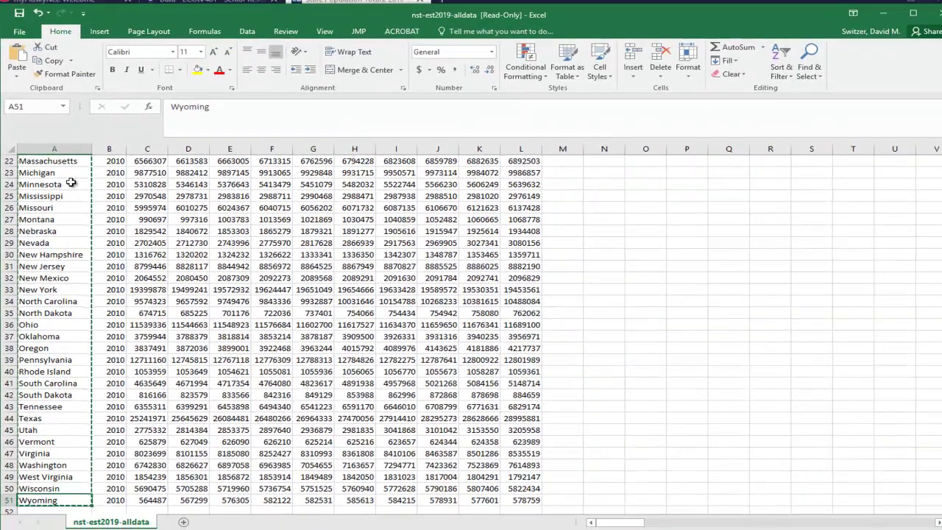
pyautogui.press('Down')
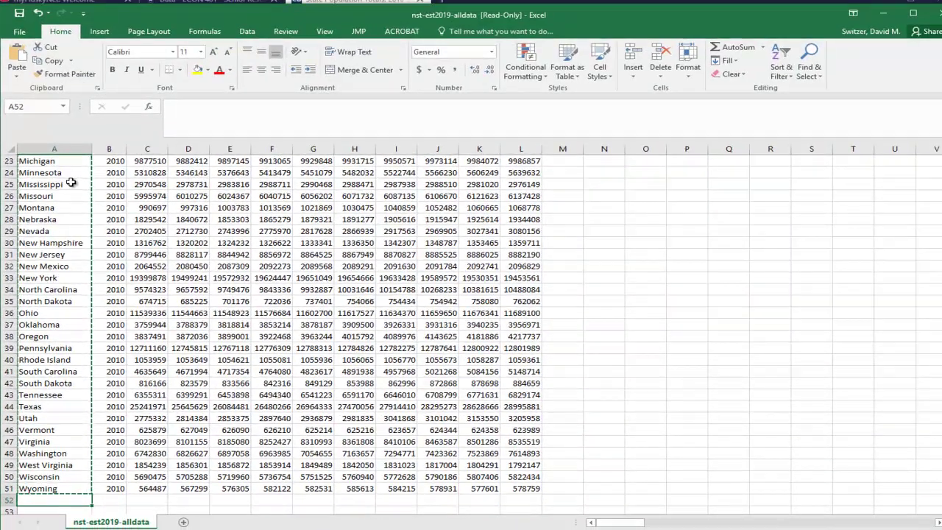
pyautogui.hotkey('ctrl', 'v')
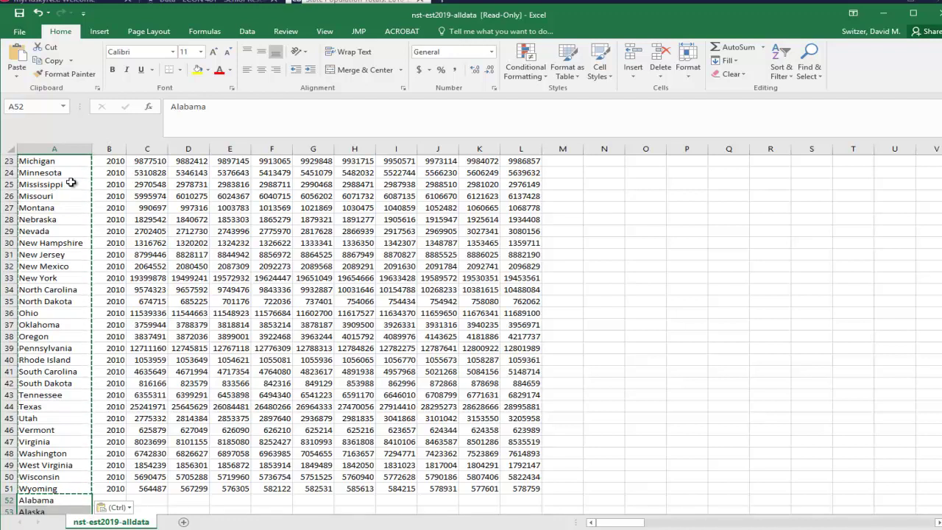
# Select both name blocks in A2:A101 and paste them starting at A102
pyautogui.hotkey('ctrl', 'Down')
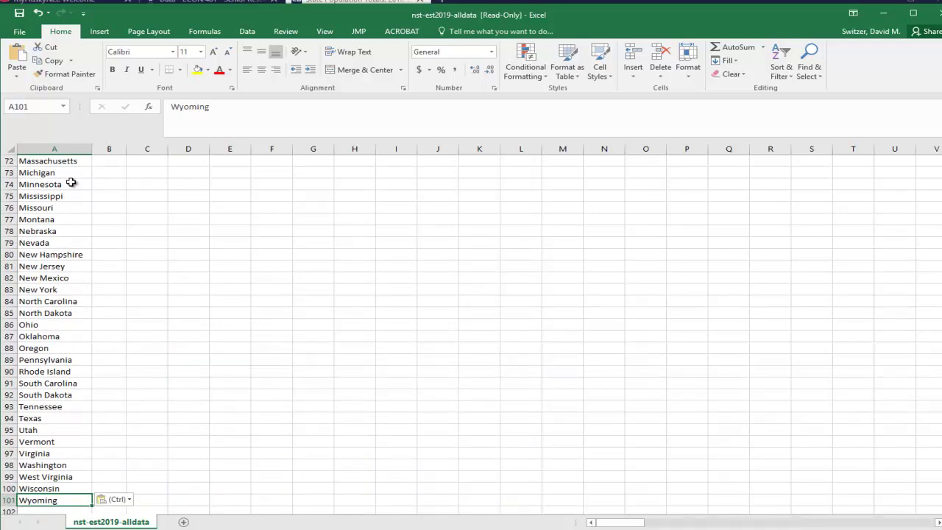
pyautogui.hotkey('ctrl', 'shift', 'Up')
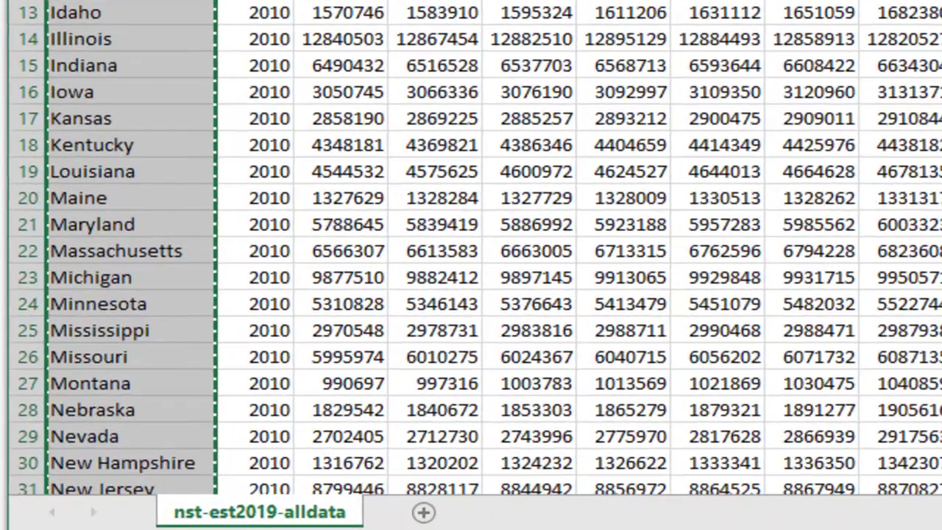
pyautogui.hotkey('ctrl', 'Down')
pyautogui.hotkey('ctrl', 'Up')
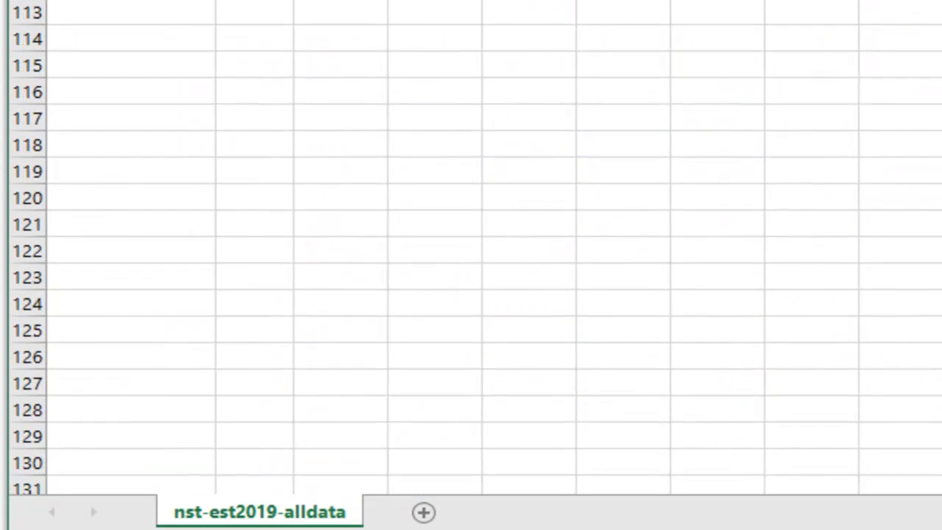
pyautogui.hotkey('ctrl', 'v')
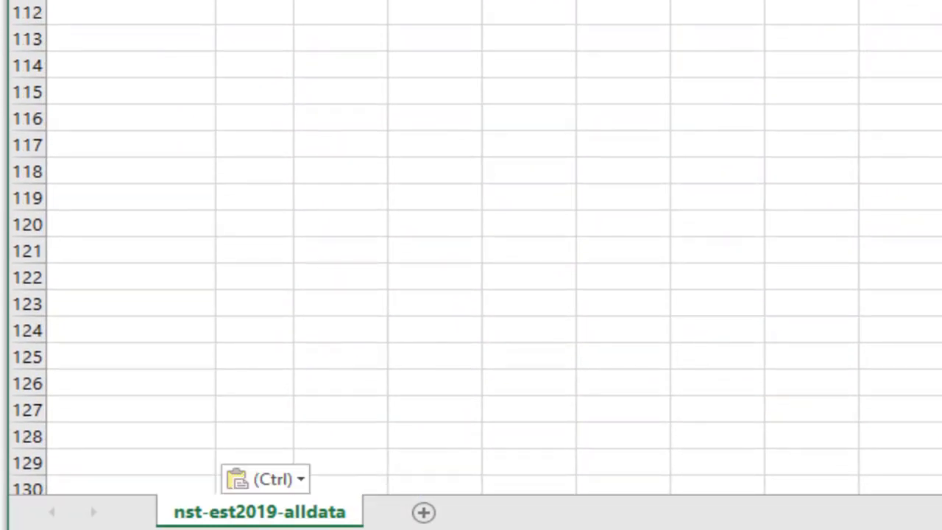
# Paste further name blocks at A202, A302 and A402 so Wyoming ends in A501
pyautogui.hotkey('ctrl', 'Down')
pyautogui.press('Down')
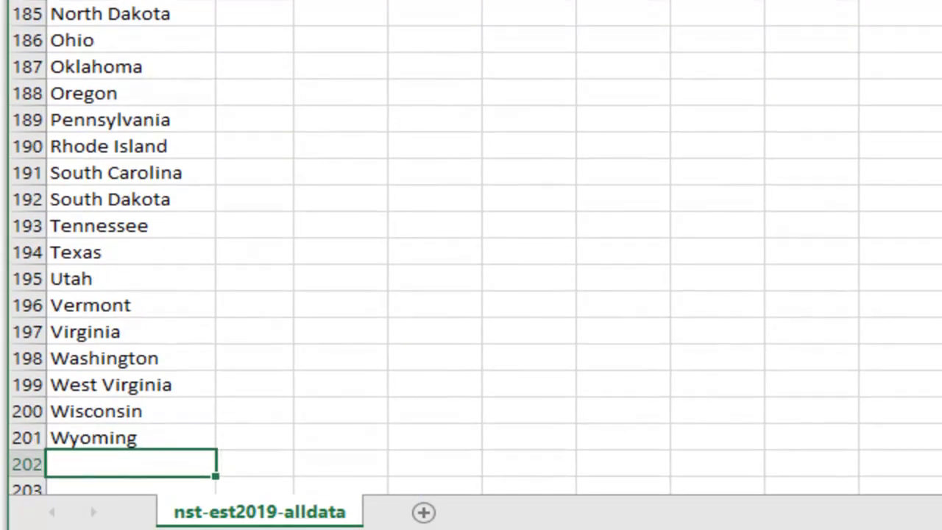
pyautogui.hotkey('ctrl', 'v')
pyautogui.hotkey('ctrl', 'Down')
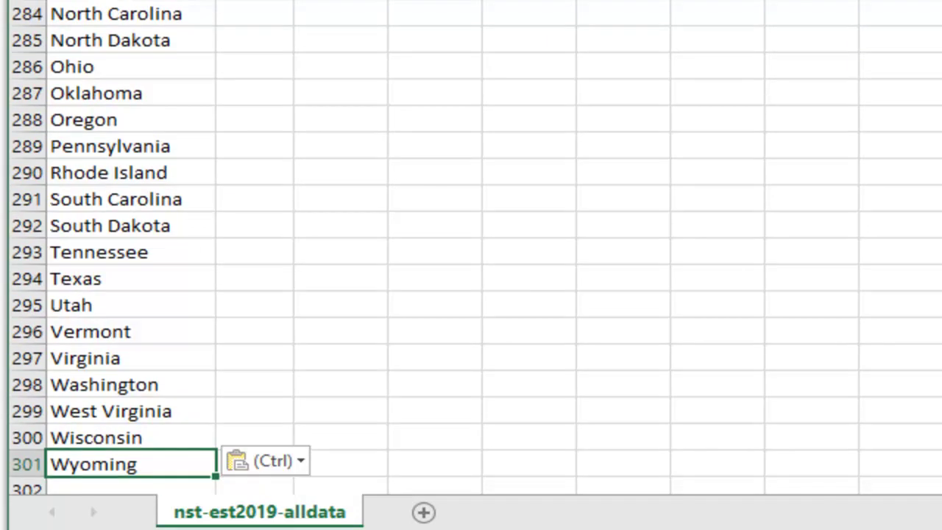
pyautogui.press('Down')
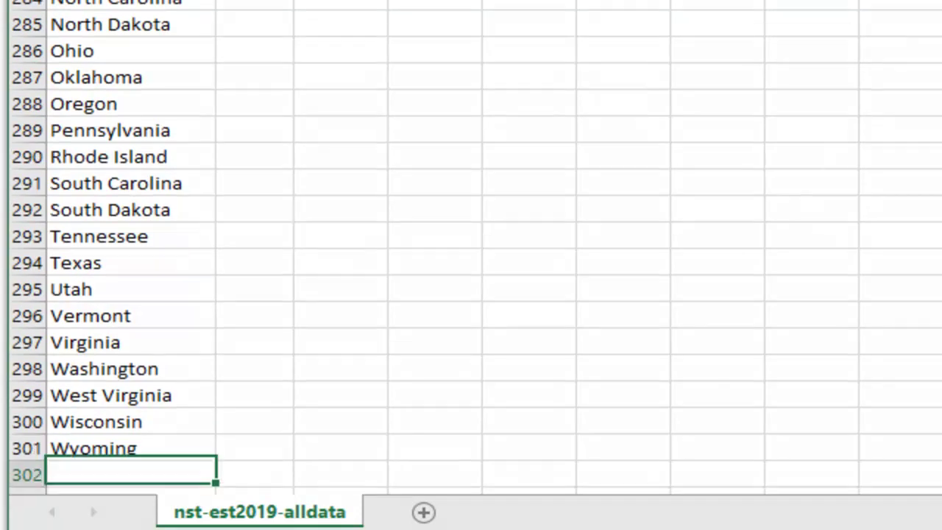
pyautogui.hotkey('ctrl', 'v')
pyautogui.hotkey('ctrl', 'Down')
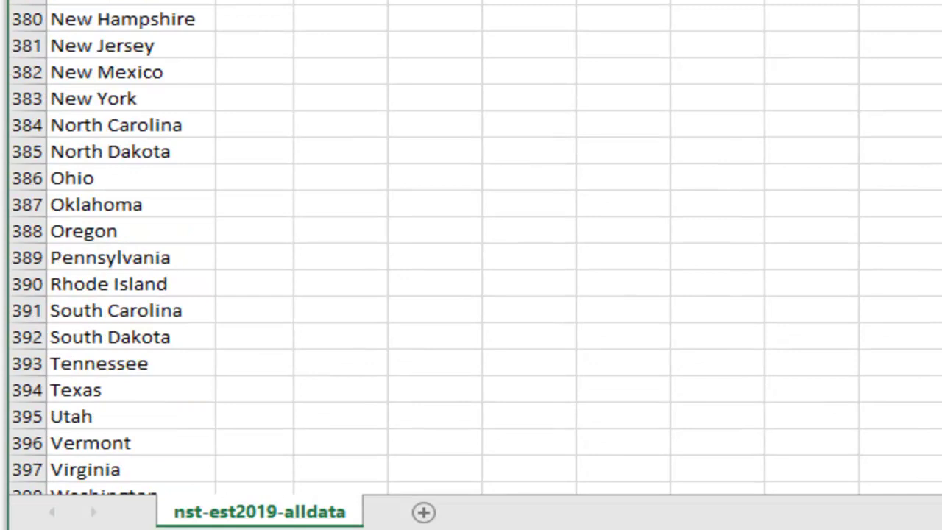
pyautogui.press('Down')
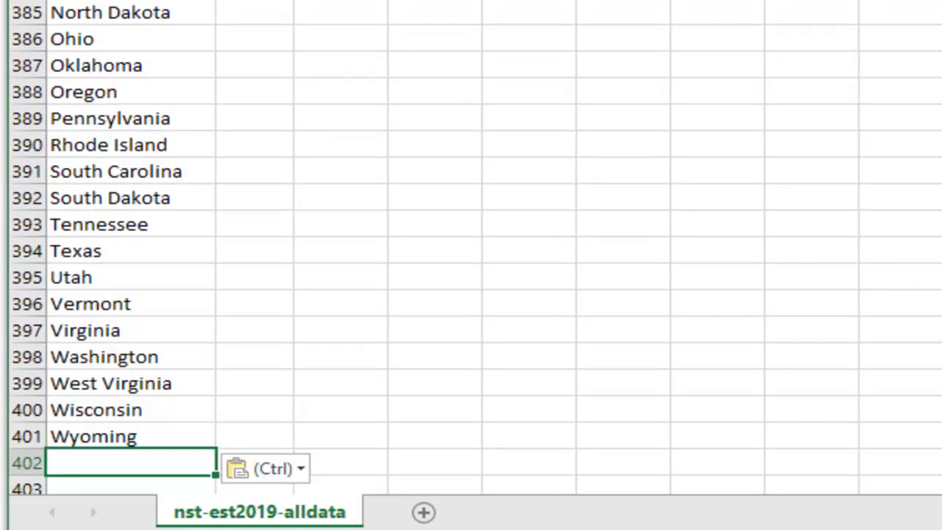
pyautogui.hotkey('ctrl', 'v')
pyautogui.hotkey('ctrl', 'Down')
pyautogui.press('Down')
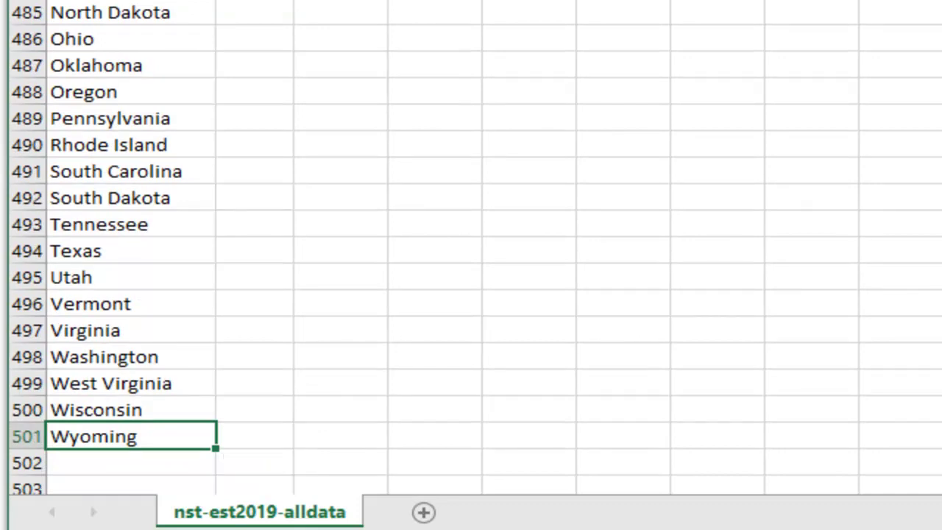
pyautogui.hotkey('ctrl', 'Up')
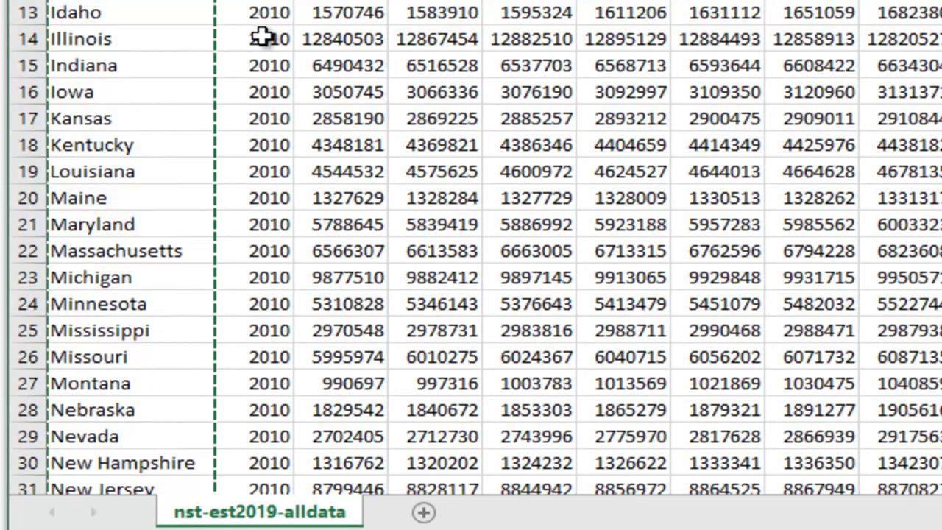
pyautogui.click(272, 388)
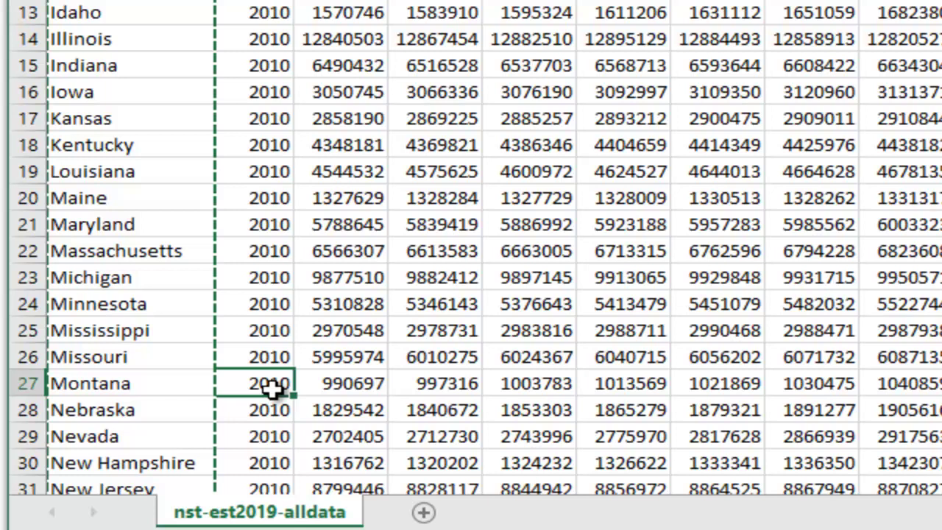
# Enter =1+B2 in B52 and fill it down all new rows, adding a year per block
pyautogui.press('Down')
pyautogui.press('Down')
pyautogui.press('Down')
pyautogui.press('Down')
pyautogui.press('Down')
pyautogui.press('Down')
pyautogui.press('Down')
pyautogui.press('Down')
pyautogui.press('Down')
pyautogui.press('Down')
pyautogui.press('Down')
pyautogui.press('Down')
pyautogui.press('Down')
pyautogui.press('Down')
pyautogui.press('Down')
pyautogui.press('Down')
pyautogui.press('Down')
pyautogui.press('Down')
pyautogui.press('Down')
pyautogui.press('Down')
pyautogui.press('Down')
pyautogui.press('Down')
pyautogui.press('Down')
pyautogui.press('Down')
pyautogui.press('Down')
pyautogui.press('Down')
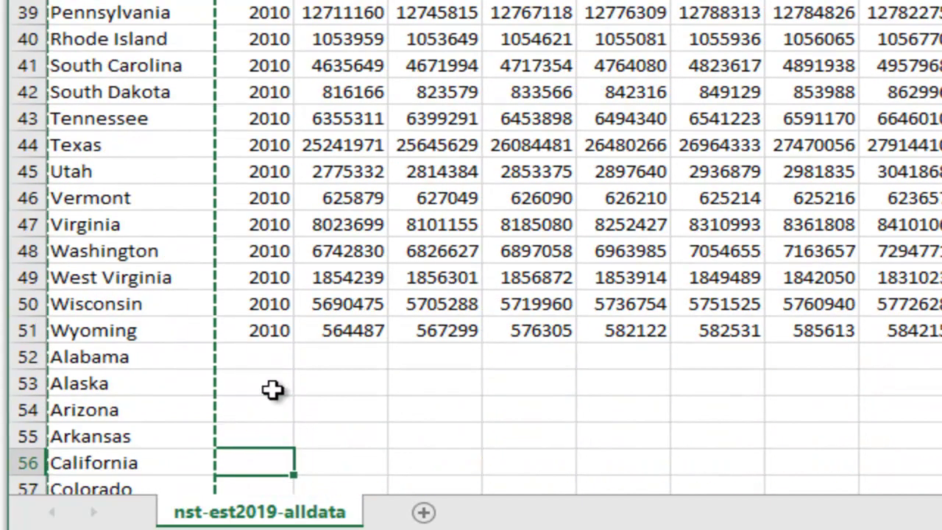
pyautogui.press('Up')
pyautogui.press('Up')
pyautogui.press('Up')
pyautogui.press('Up')
pyautogui.write('=1')
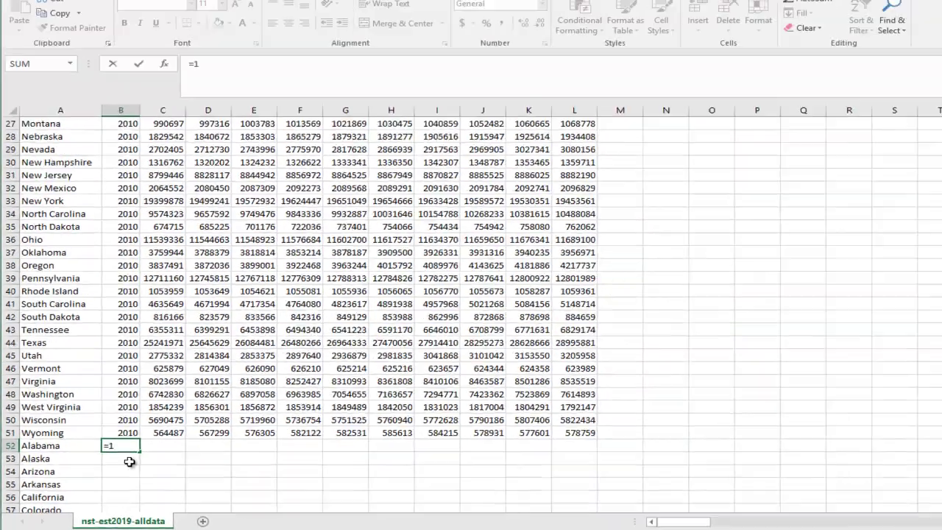
pyautogui.write('+')
pyautogui.scroll(3, 118, 467)
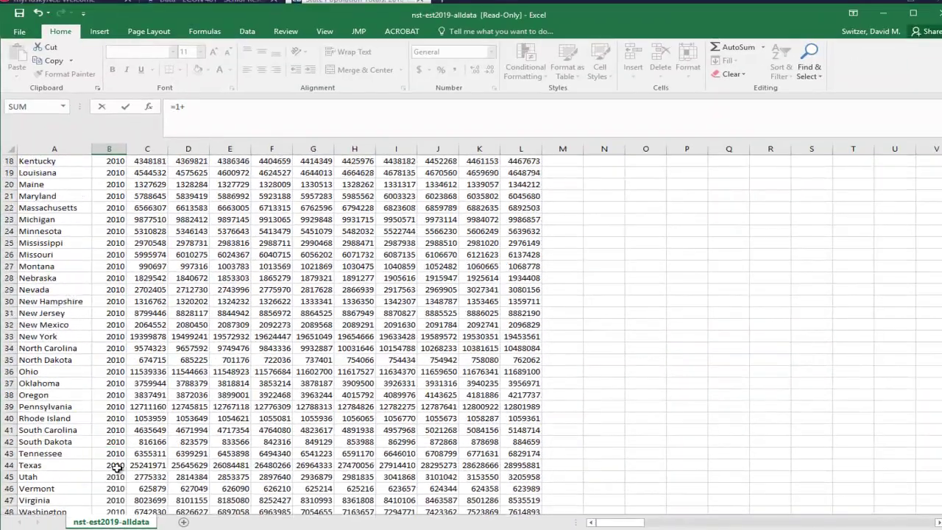
pyautogui.scroll(6, 118, 467)
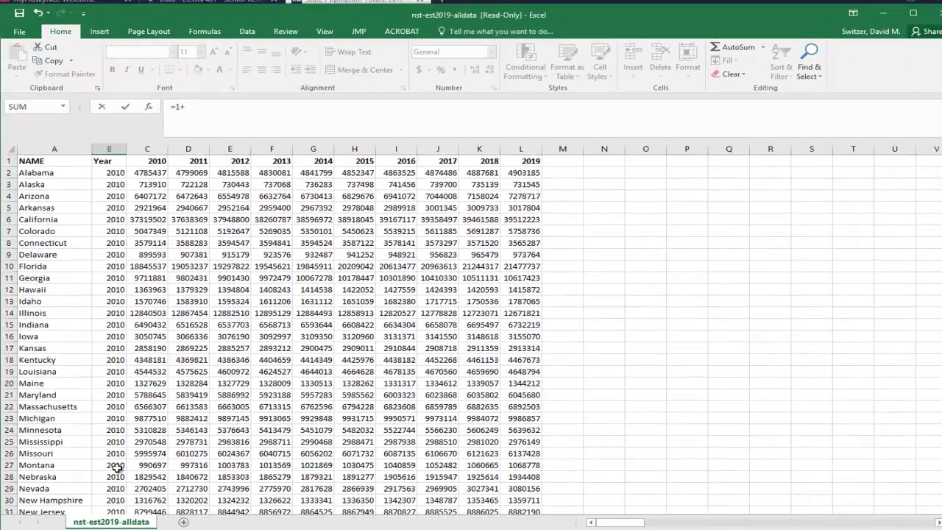
pyautogui.click(114, 173)
pyautogui.scroll(-10, 114, 221)
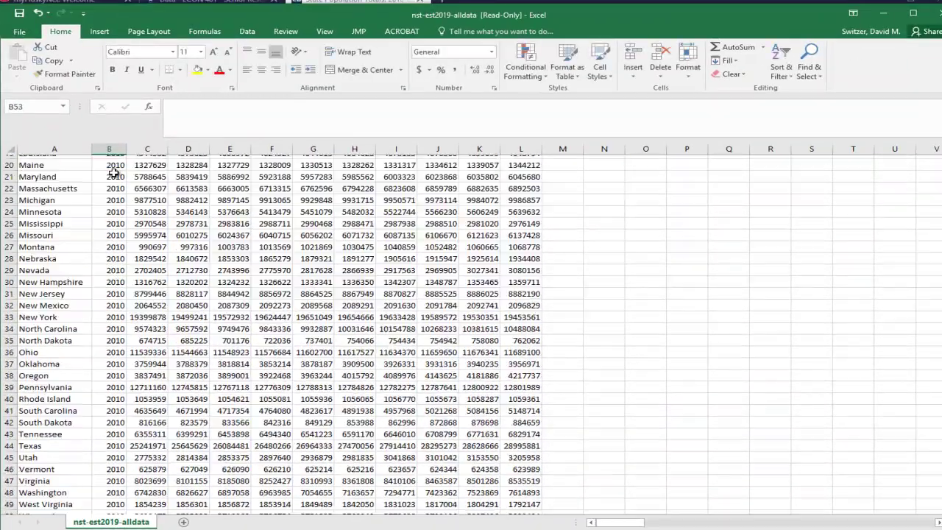
pyautogui.press('Return')
pyautogui.click(114, 417)
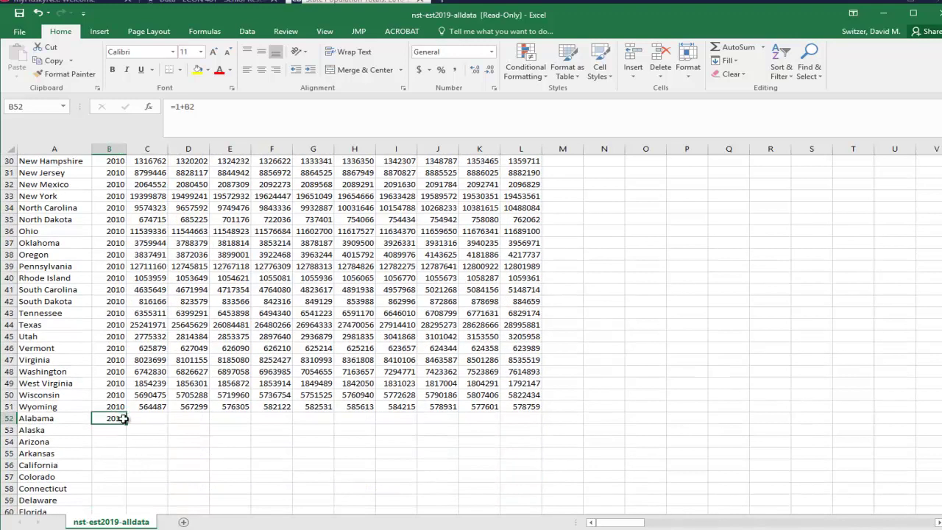
pyautogui.doubleClick(125, 423)
pyautogui.scroll(-20, 126, 429)
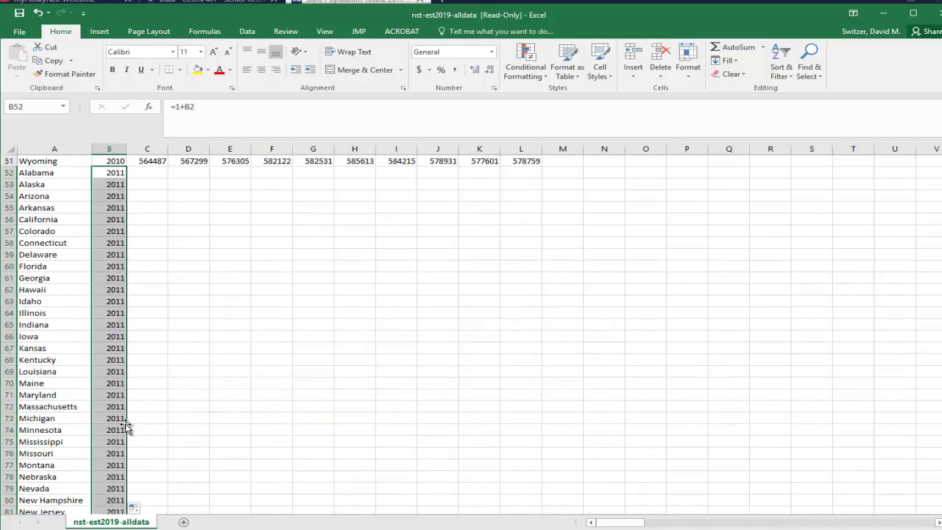
pyautogui.scroll(-20, 125, 427)
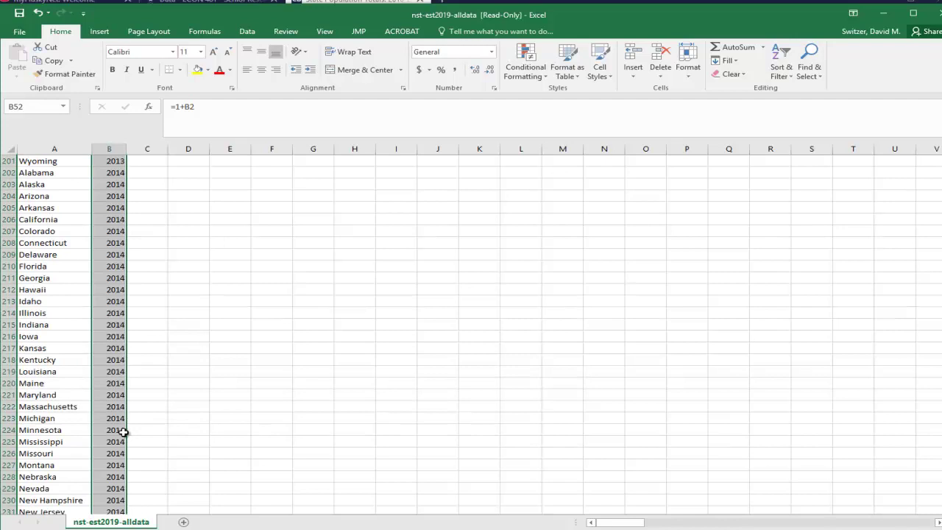
# Convert the Year column to plain values with Copy and Paste Values, checking a 2016 cell
pyautogui.click(111, 144)
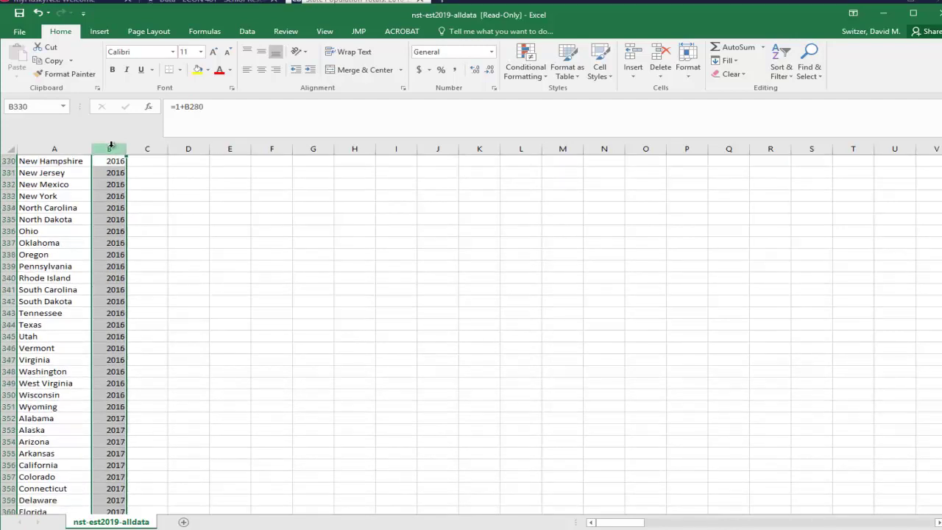
pyautogui.hotkey('ctrl', 'c')
pyautogui.rightClick(110, 144)
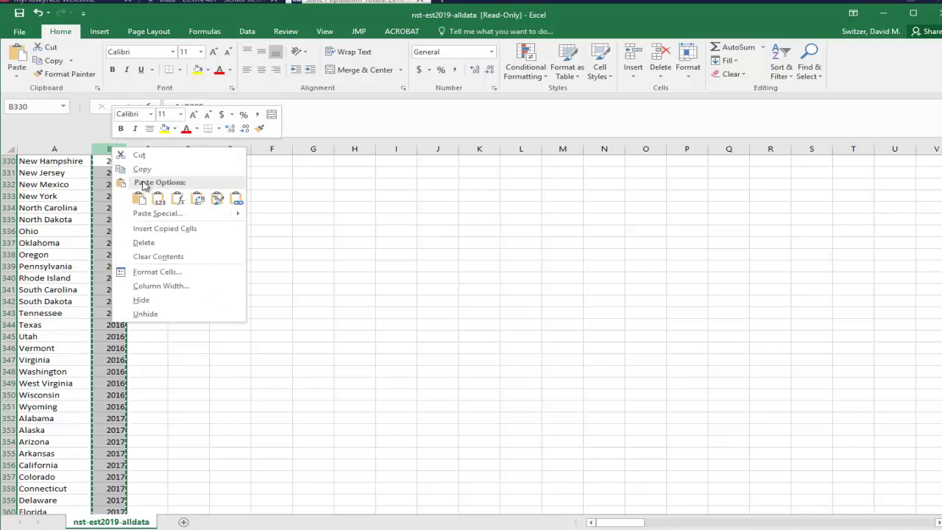
pyautogui.click(159, 201)
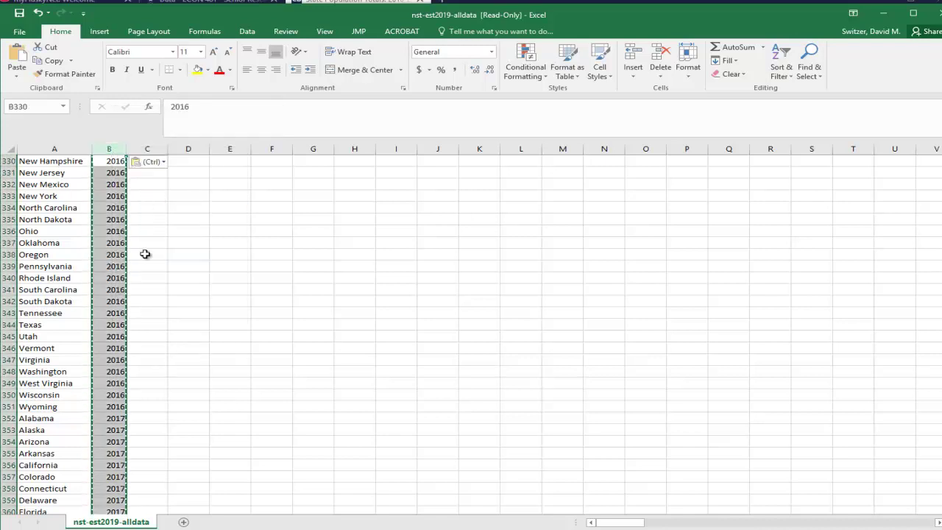
pyautogui.click(107, 313)
pyautogui.click(107, 312)
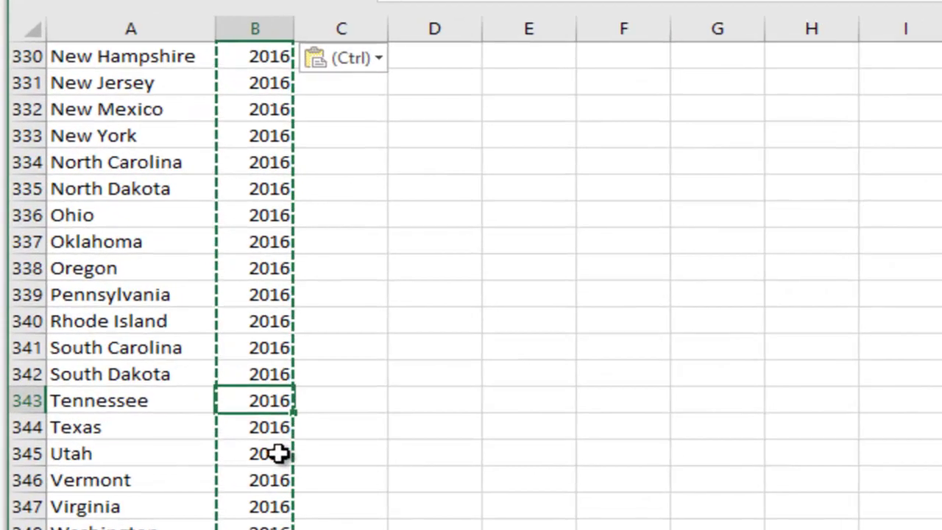
pyautogui.hotkey('ctrl', 'Up')
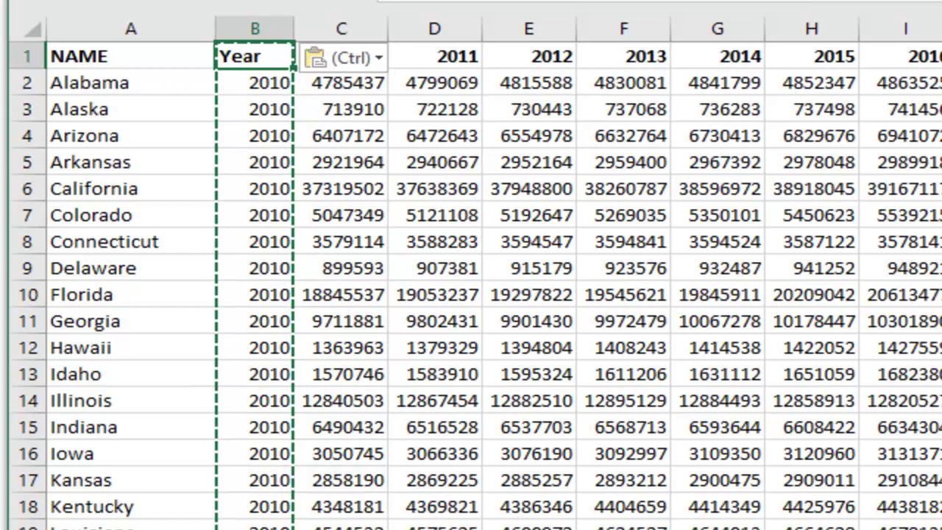
# Cancel the pending Year column copy, try Population in C1, then undo it
pyautogui.click(490, 340)
pyautogui.click(436, 56)
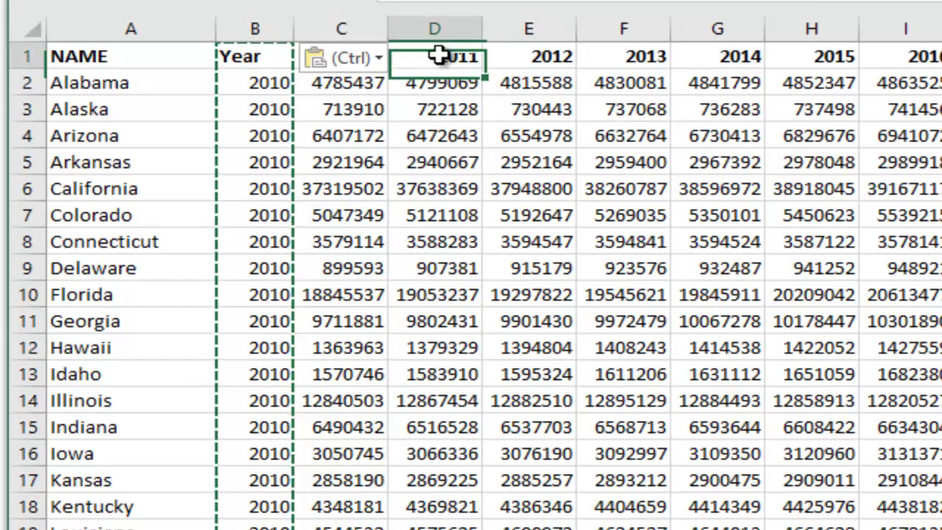
pyautogui.press('Left')
pyautogui.press('Left')
pyautogui.press('Left')
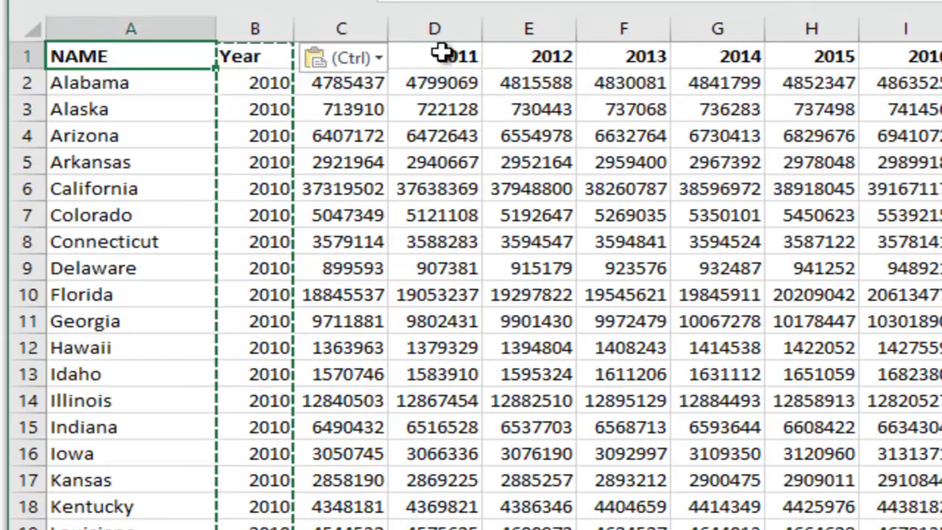
pyautogui.press('Escape')
pyautogui.press('Down')
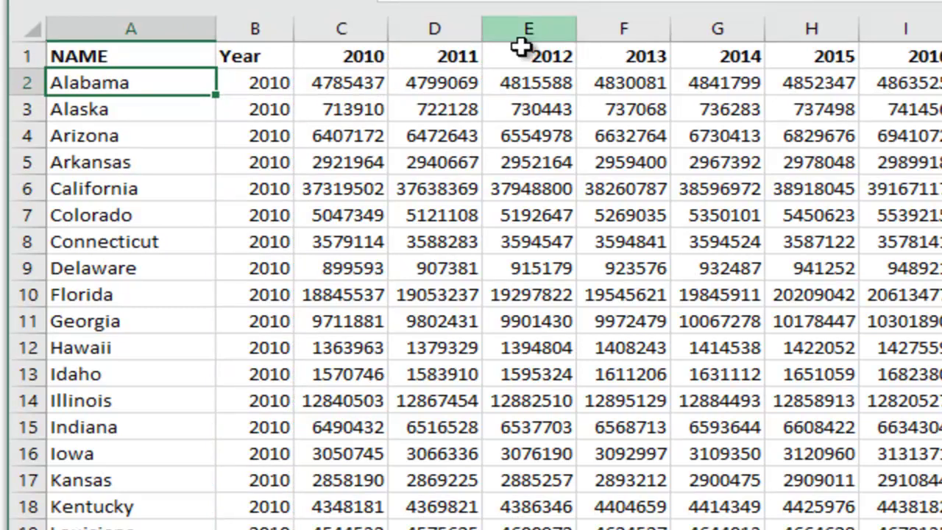
pyautogui.click(341, 51)
pyautogui.write('P')
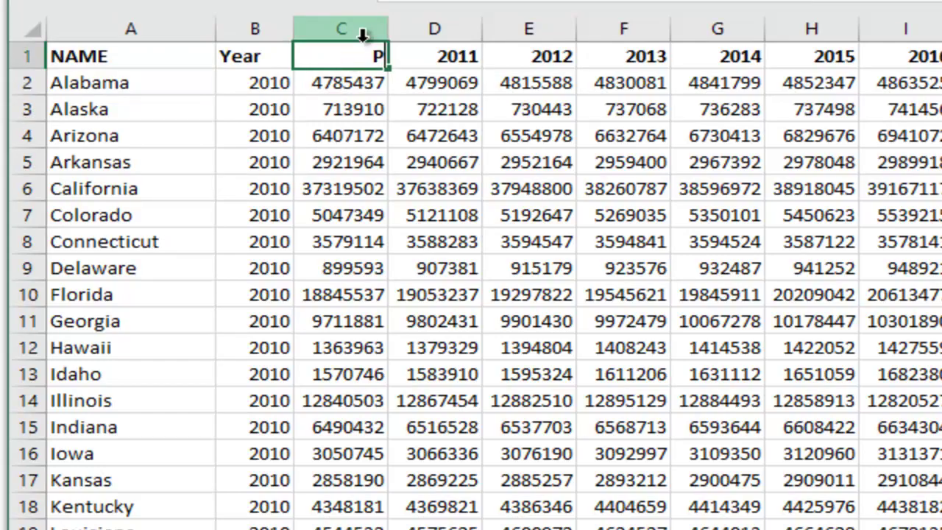
pyautogui.write('opulation')
pyautogui.press('Return')
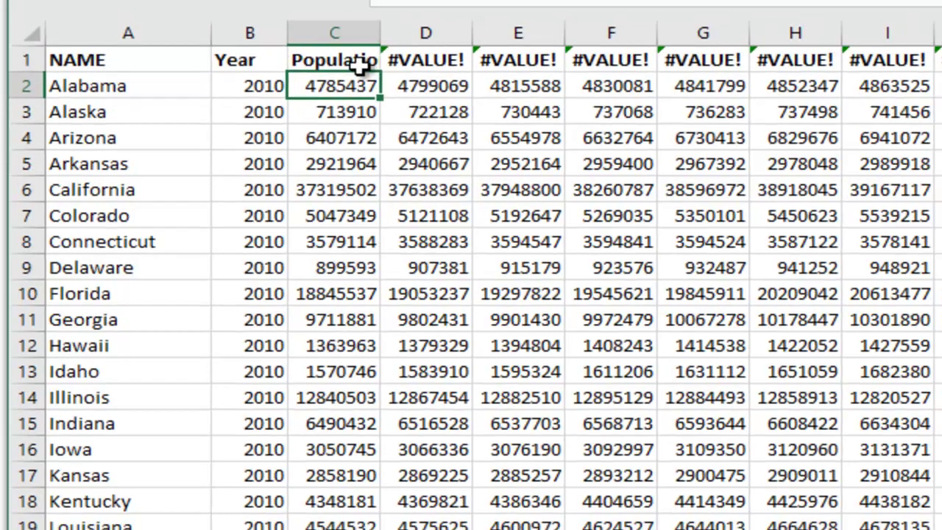
pyautogui.hotkey('ctrl', 'z')
# Paste the 2010–2019 headers back as fixed values, then rename C1 to Population
pyautogui.moveTo(151, 160); pyautogui.dragTo(540, 161)
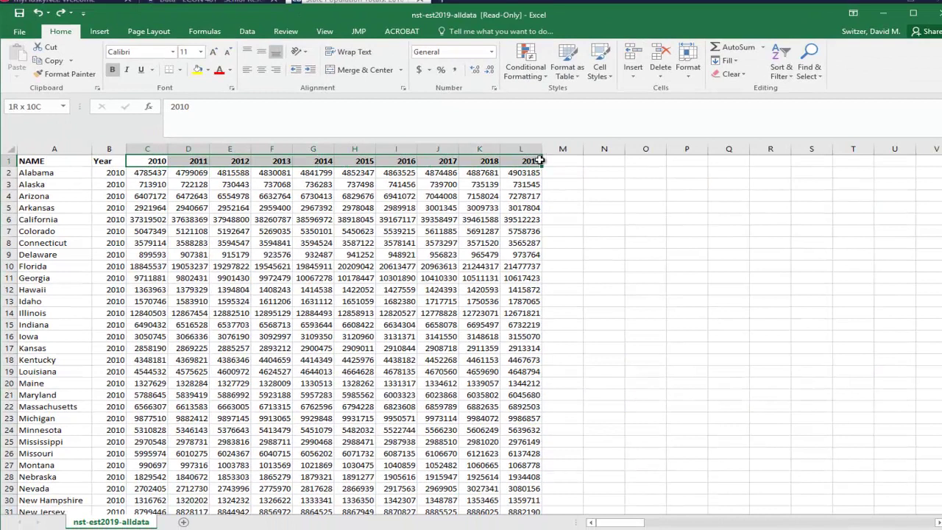
pyautogui.hotkey('ctrl', 'c')
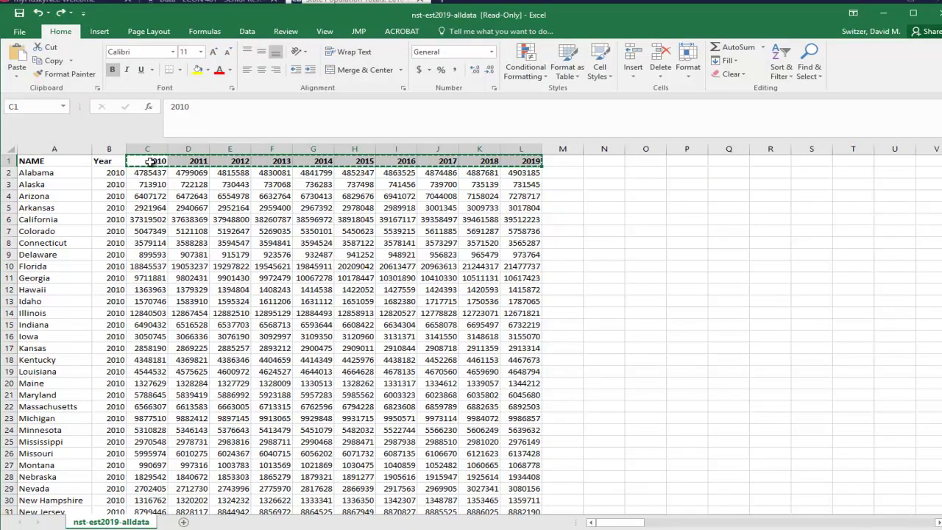
pyautogui.rightClick(153, 164)
pyautogui.click(197, 214)
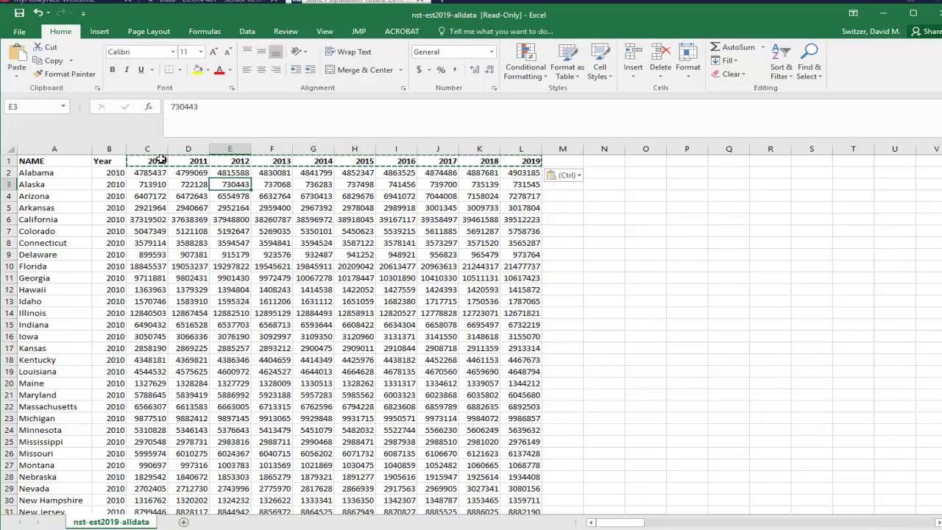
pyautogui.write('Population')
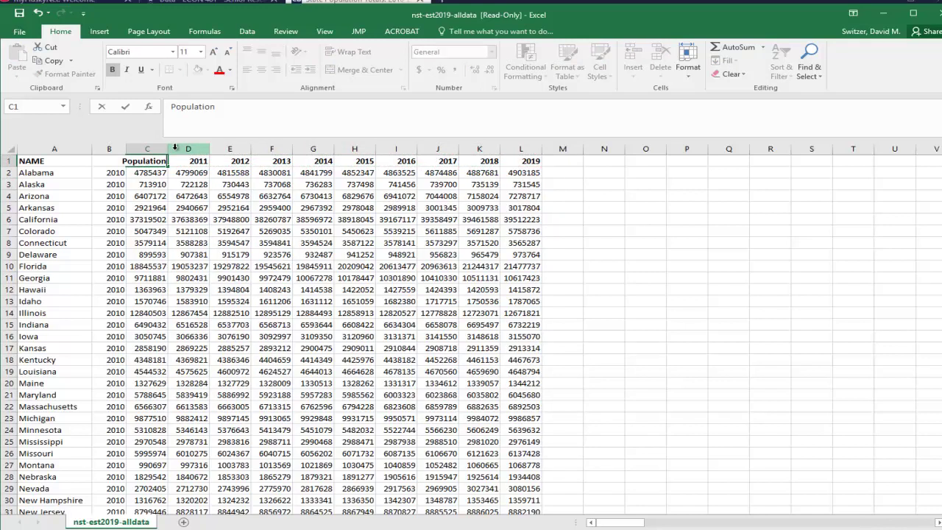
pyautogui.press('Return')
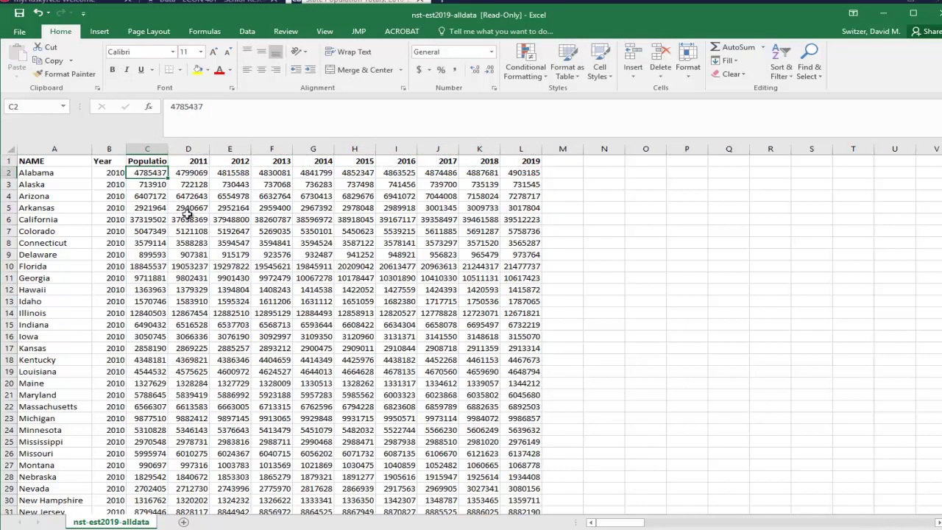
# Copy the 2011 values D2:D51 into C52, then undo that paste
pyautogui.moveTo(197, 172); pyautogui.dragTo(197, 403)
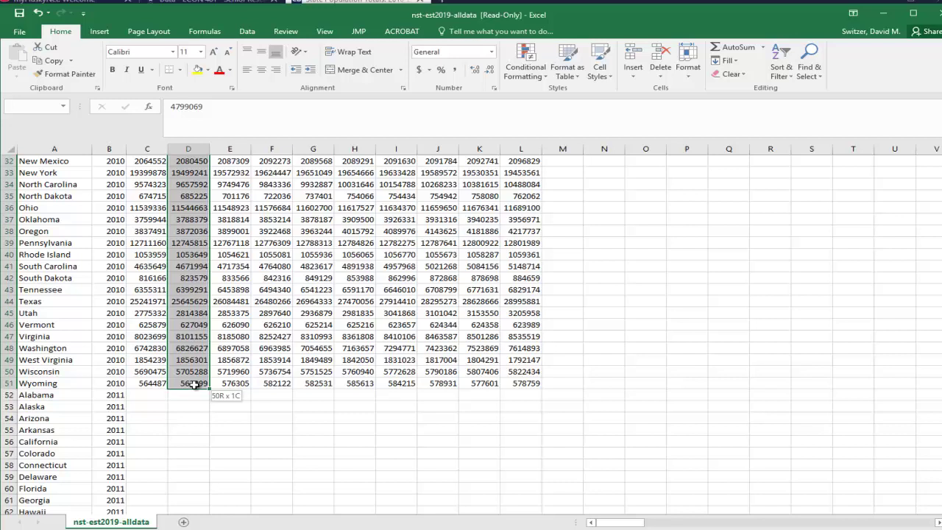
pyautogui.hotkey('ctrl', 'c')
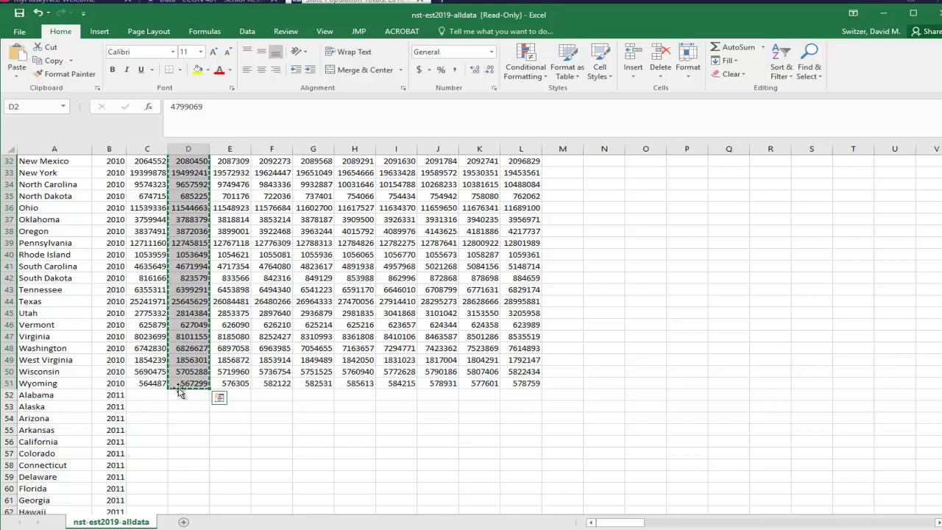
pyautogui.click(149, 394)
pyautogui.hotkey('ctrl', 'v')
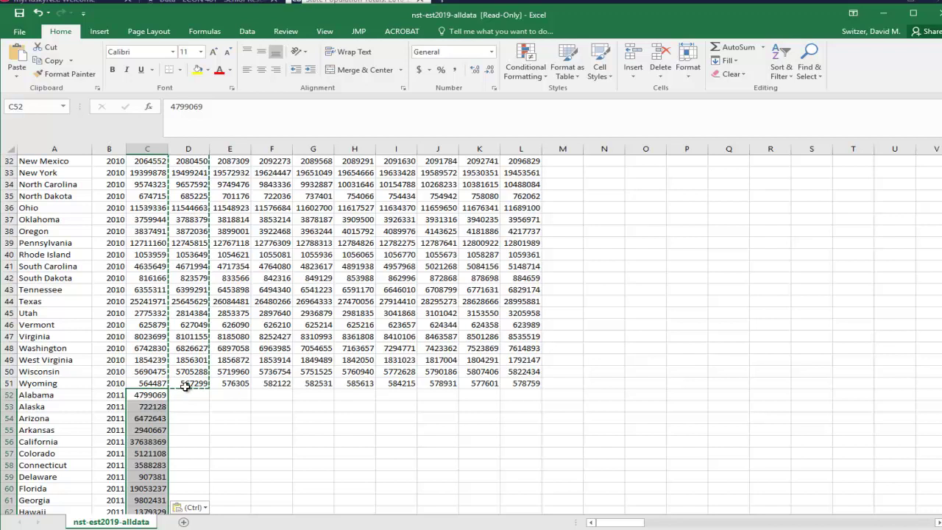
pyautogui.hotkey('ctrl', 'Up')
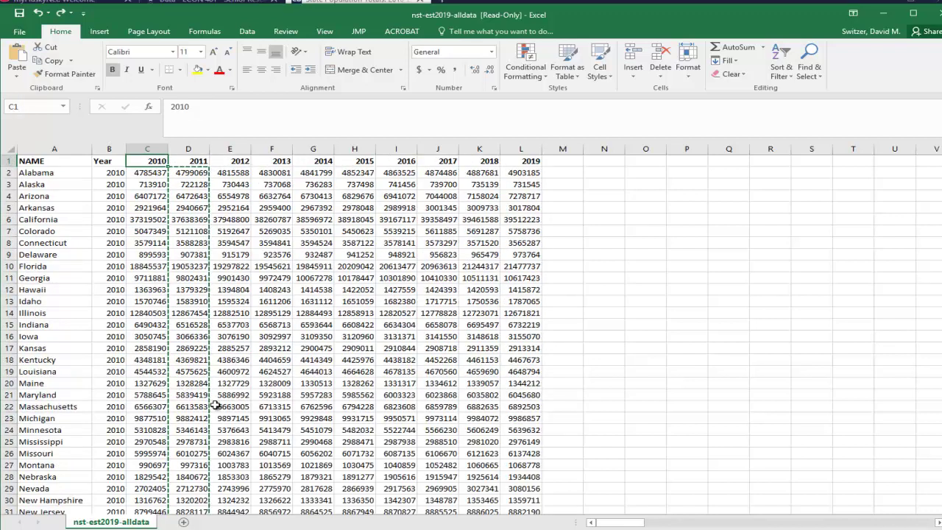
# Take the 2011 values from Wyoming up to Alabama and paste them at C52
pyautogui.hotkey('ctrl', 'c')
pyautogui.scroll(-10, 215, 404)
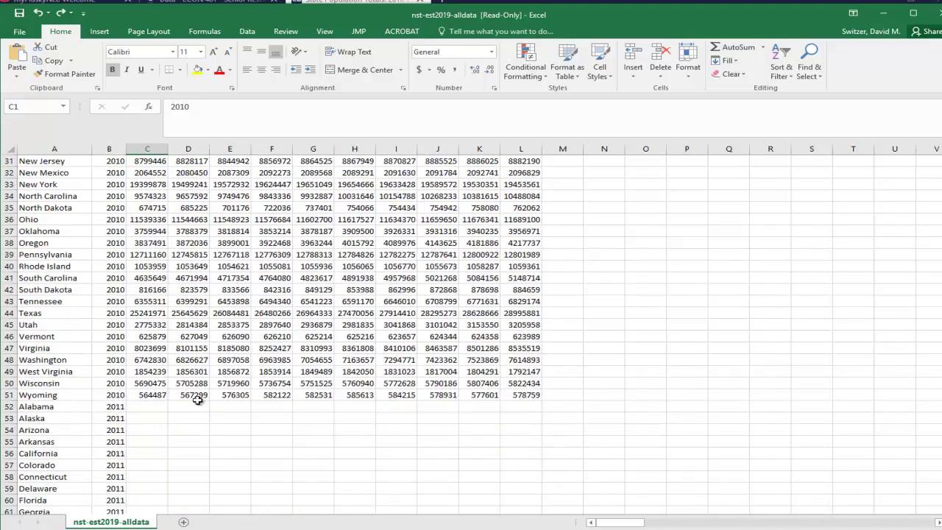
pyautogui.click(194, 395)
pyautogui.moveTo(192, 373); pyautogui.dragTo(190, 177)
pyautogui.hotkey('ctrl', 'c')
pyautogui.scroll(-12, 193, 338)
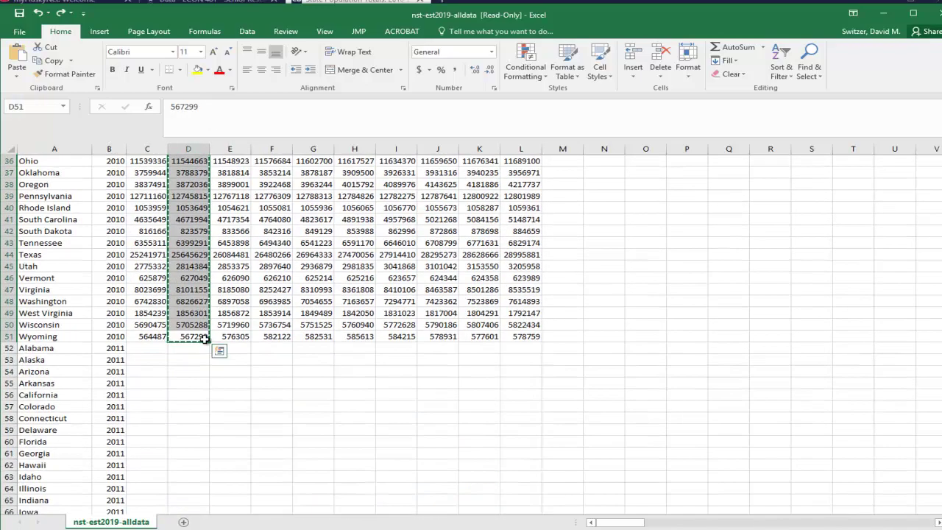
pyautogui.click(153, 349)
pyautogui.hotkey('ctrl', 'v')
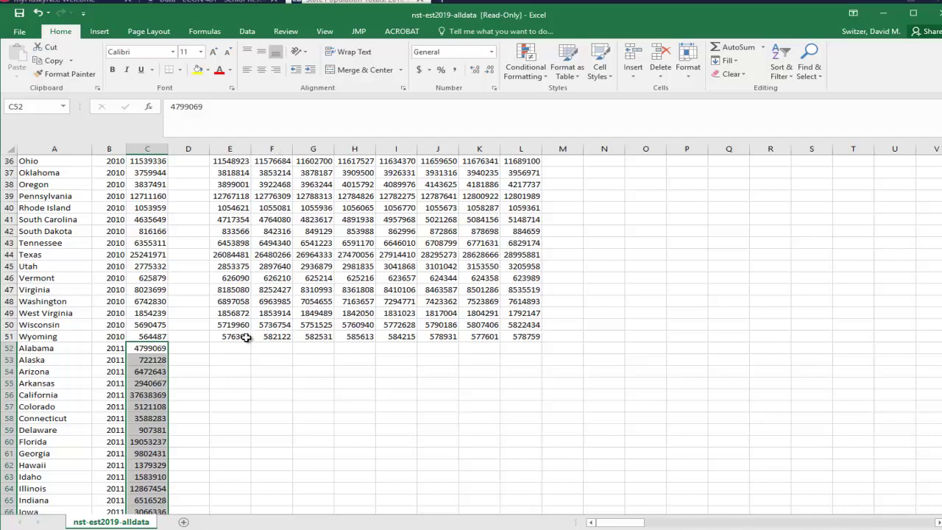
# Move the 2013 values from column F to E52, below the 2012 data
pyautogui.click(269, 336)
pyautogui.moveTo(270, 336); pyautogui.dragTo(272, 150)
pyautogui.hotkey('ctrl', 'c')
pyautogui.hotkey('ctrl', 'v')
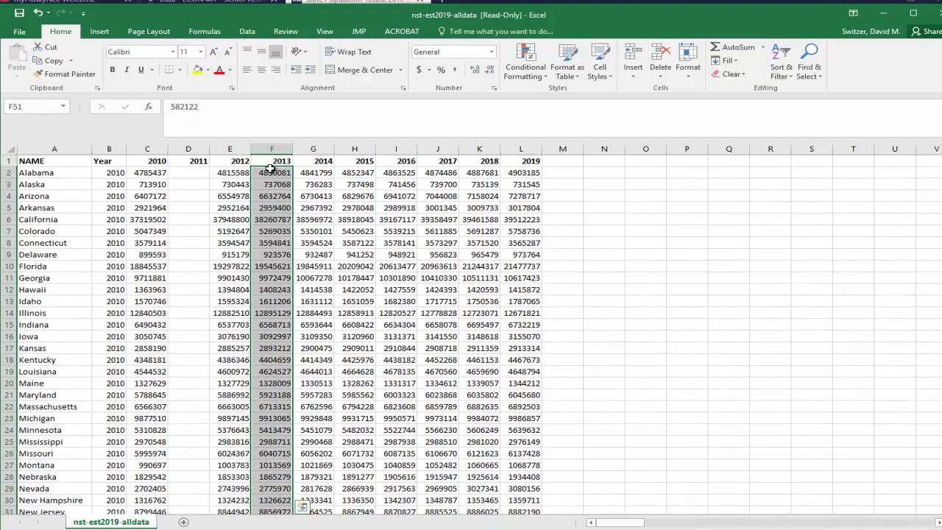
pyautogui.scroll(-12, 240, 367)
pyautogui.click(237, 350)
pyautogui.hotkey('ctrl', 'v')
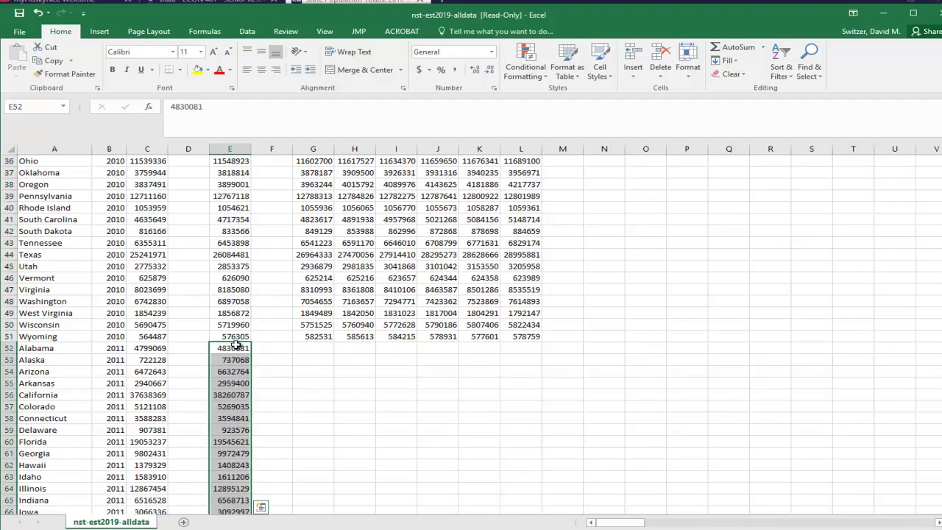
# Move the 2015 values from column H to G52, below the 2014 data
pyautogui.click(351, 332)
pyautogui.moveTo(351, 333); pyautogui.dragTo(349, 172)
pyautogui.hotkey('ctrl', 'c')
pyautogui.scroll(-13, 346, 323)
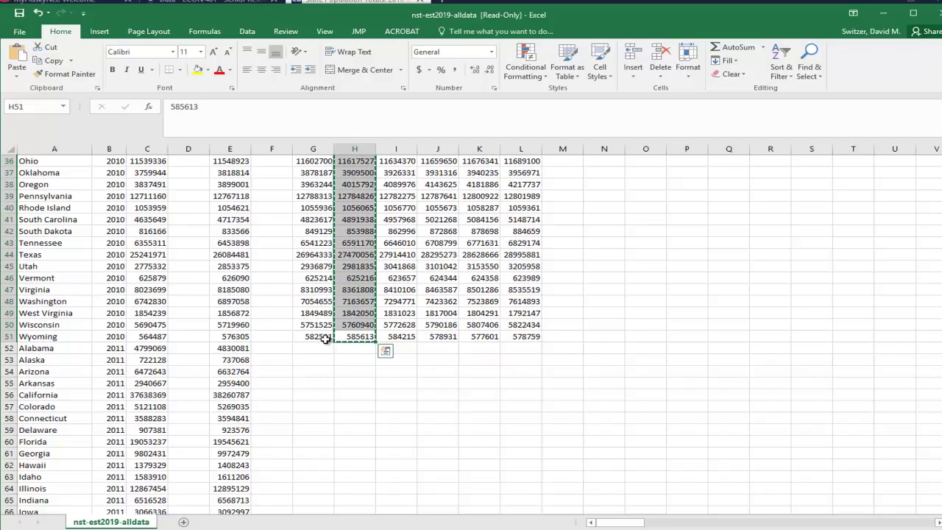
pyautogui.click(318, 317)
pyautogui.hotkey('ctrl', 'v')
# Move the 2017 values from column J to I52, below the 2016 data
pyautogui.moveTo(438, 301); pyautogui.dragTo(432, 172)
pyautogui.hotkey('ctrl', 'c')
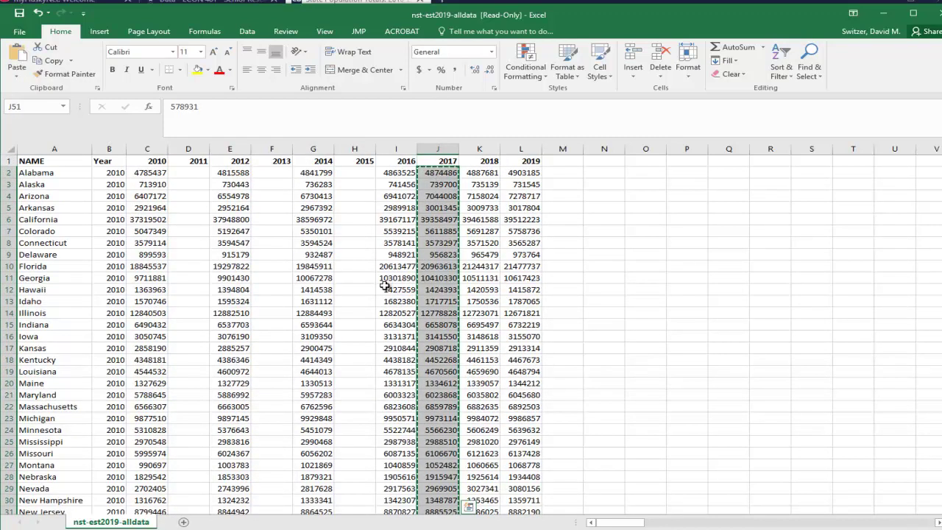
pyautogui.scroll(-14, 385, 286)
pyautogui.click(385, 283)
pyautogui.hotkey('ctrl', 'v')
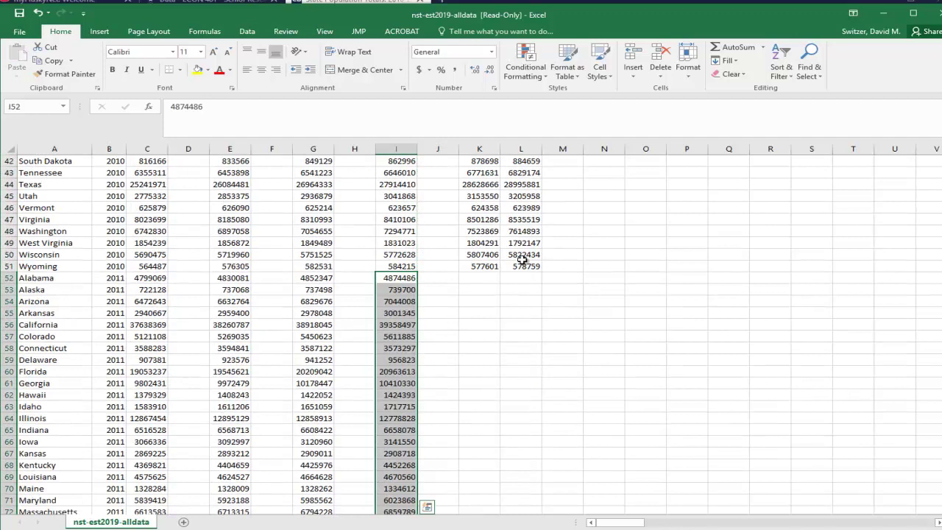
# Move the 2019 values from column L to K52, below the 2018 data
pyautogui.moveTo(522, 265); pyautogui.dragTo(521, 163)
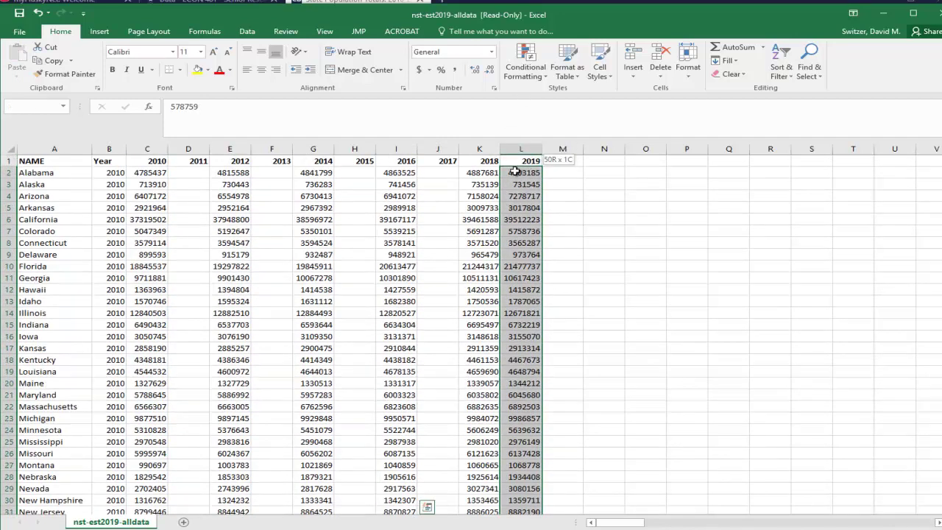
pyautogui.hotkey('ctrl', 'c')
pyautogui.scroll(-10, 491, 274)
pyautogui.scroll(-1, 486, 309)
pyautogui.click(474, 347)
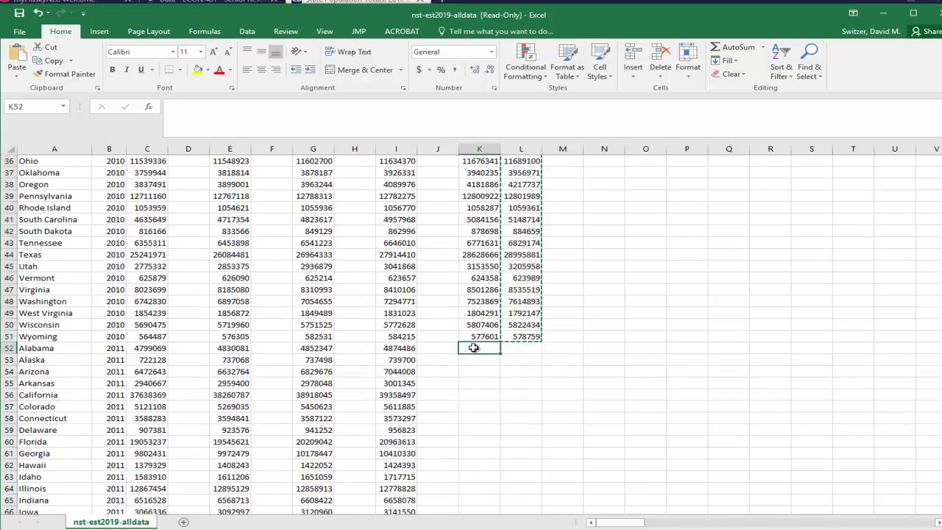
pyautogui.hotkey('ctrl', 'v')
# Move the 2018 values K2:K51 below the 2017 values
pyautogui.scroll(12, 417, 237)
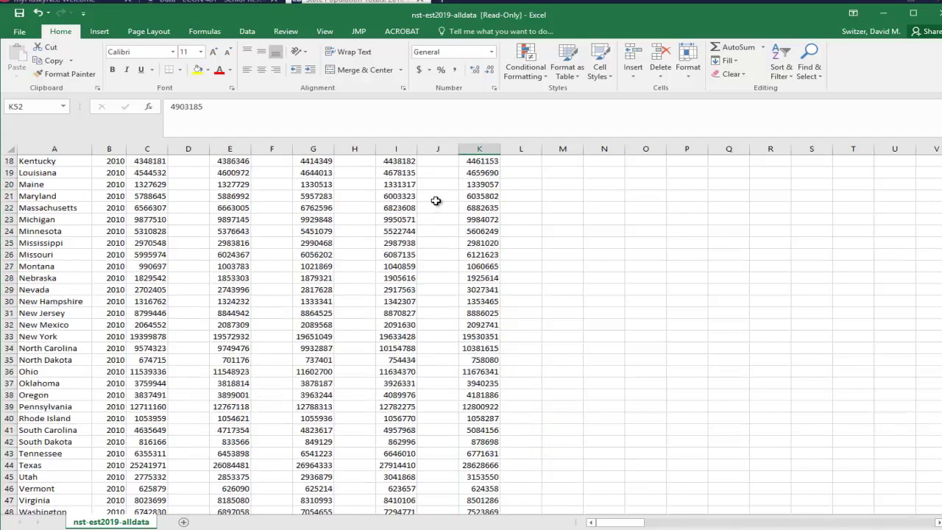
pyautogui.click(483, 172)
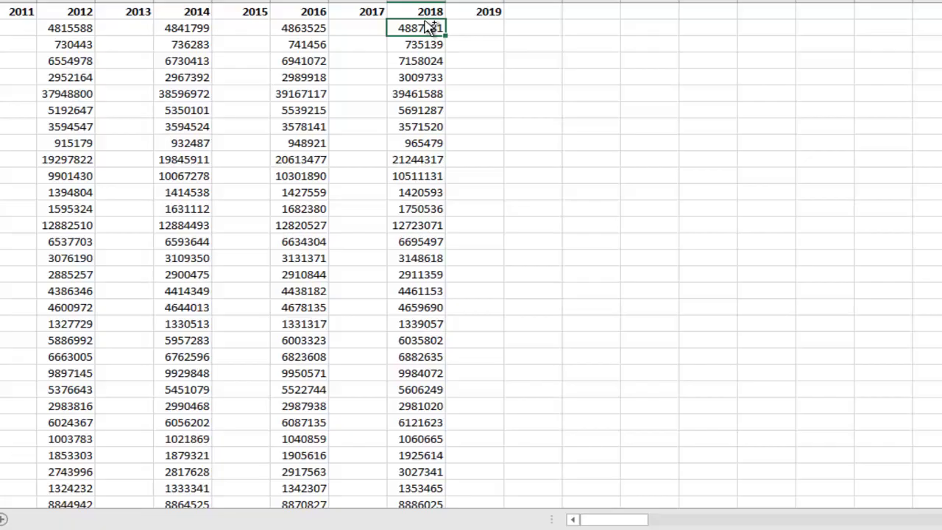
pyautogui.moveTo(485, 171); pyautogui.dragTo(489, 506)
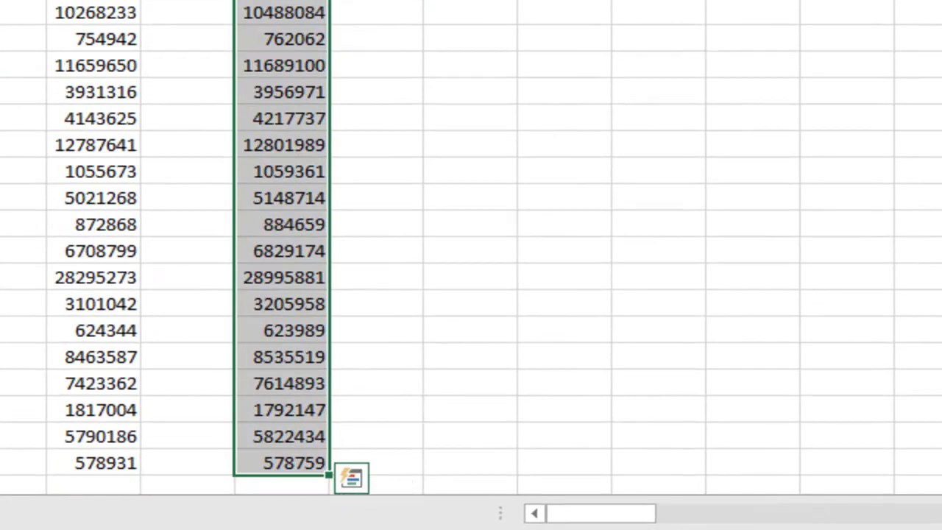
pyautogui.hotkey('ctrl', 'c')
pyautogui.scroll(5, 471, 247)
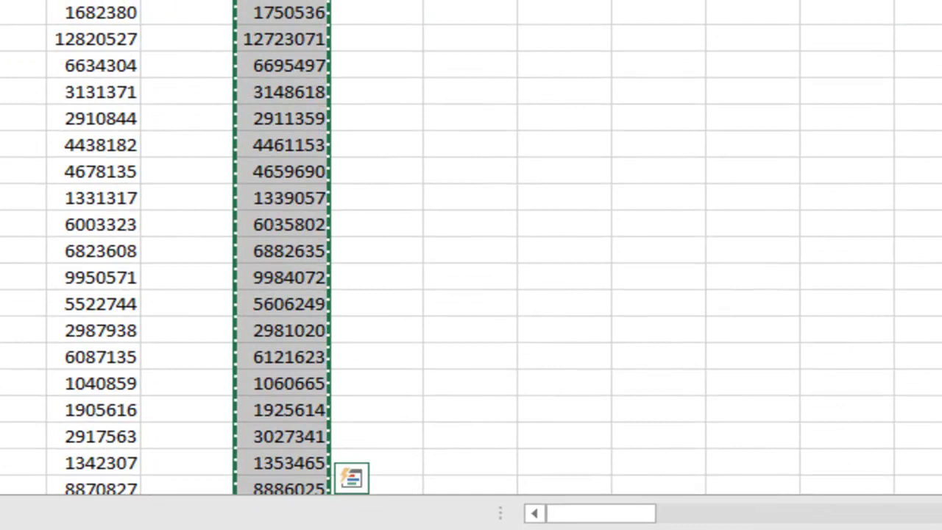
pyautogui.scroll(-10, 471, 247)
pyautogui.click(93, 462)
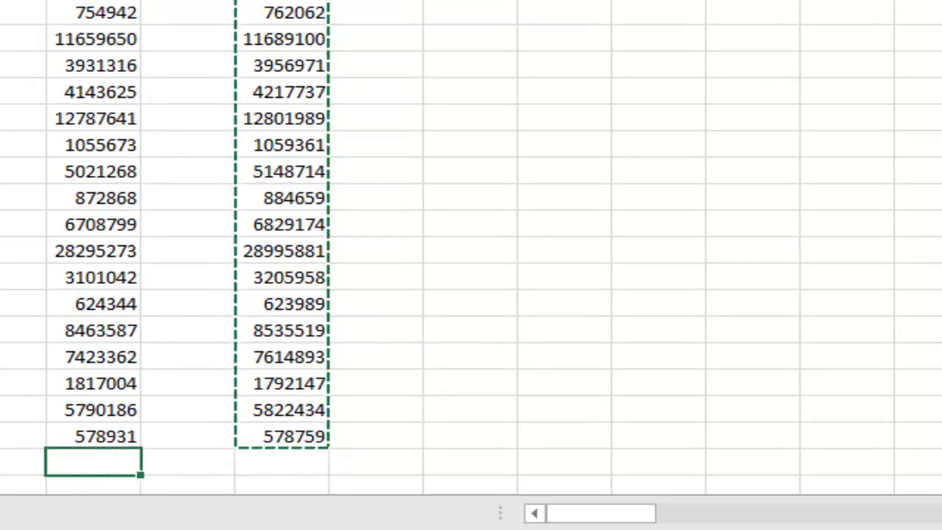
pyautogui.hotkey('ctrl', 'v')
# Move the 2014 values from column G beneath the 2012 values in column E
pyautogui.press('Left')
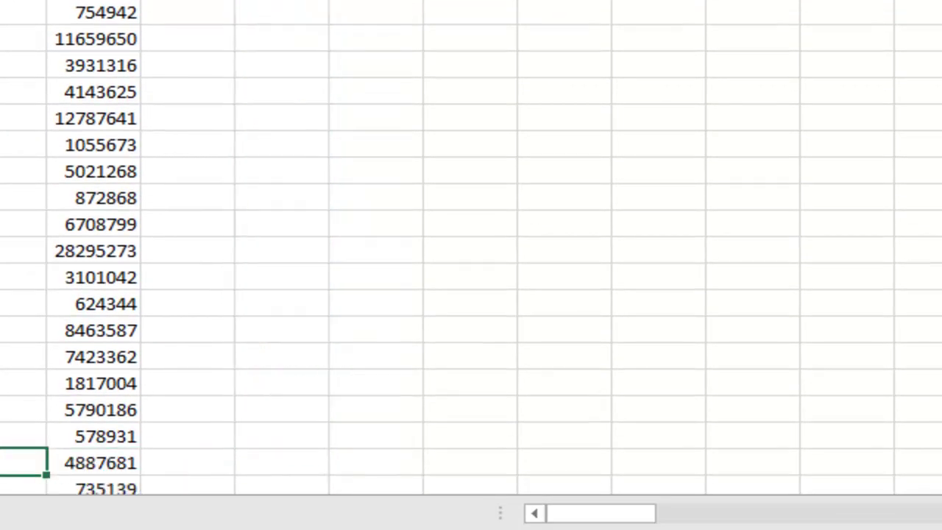
pyautogui.press('Left')
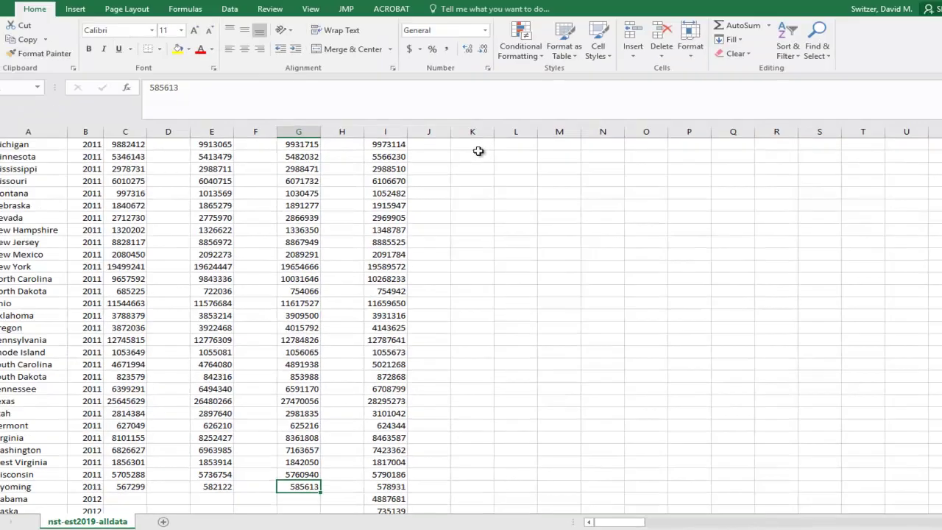
pyautogui.hotkey('ctrl', 'Up')
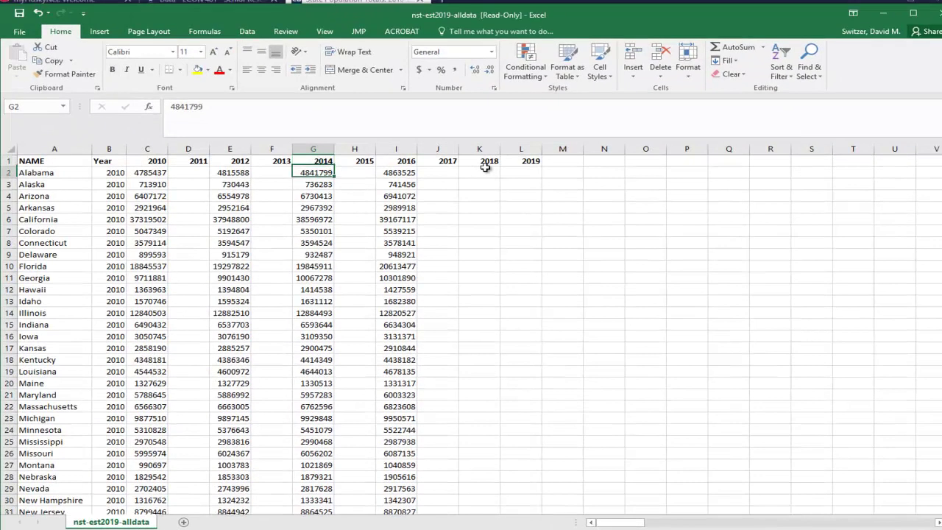
pyautogui.hotkey('ctrl', 'shift', 'Down')
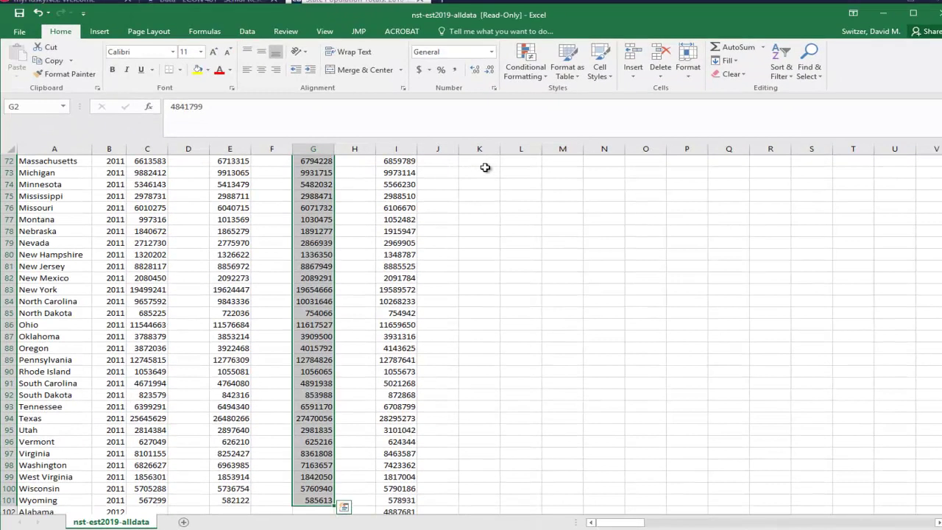
pyautogui.hotkey('ctrl', 'c')
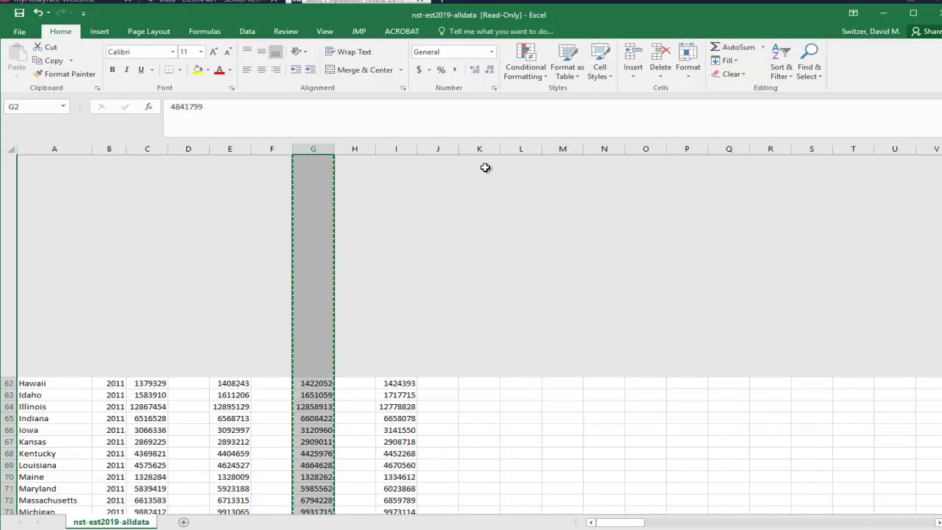
pyautogui.hotkey('ctrl', 'Down')
pyautogui.press('Down')
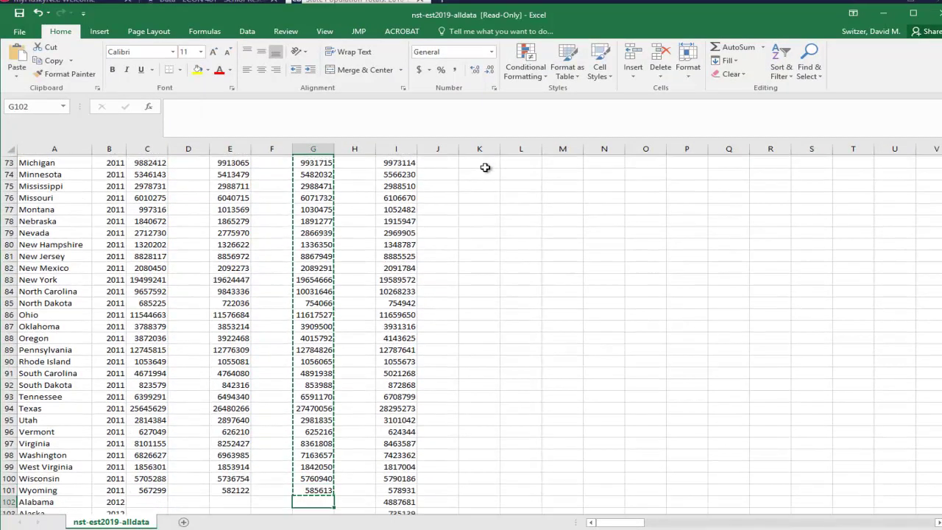
pyautogui.press('Left')
pyautogui.press('Left')
pyautogui.hotkey('ctrl', 'v')
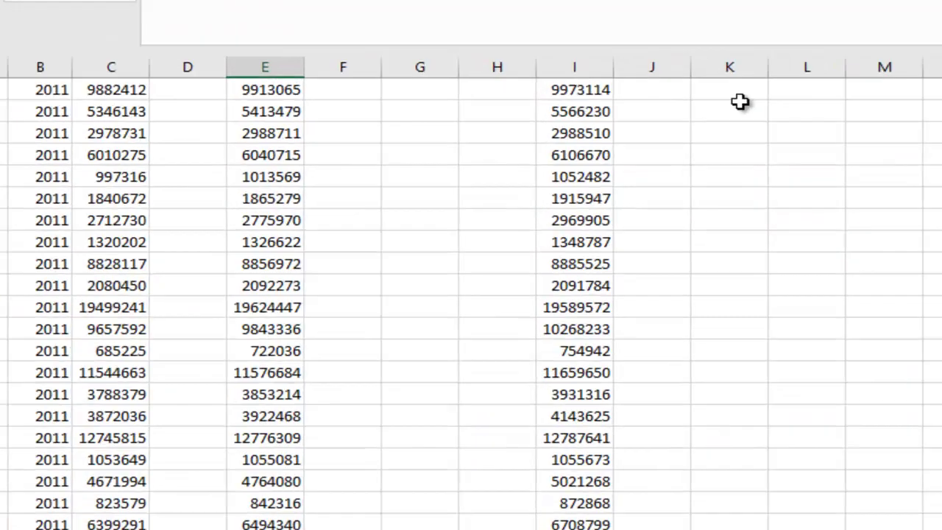
# Cut the whole stack of column E values and paste it into column C
pyautogui.scroll(18, 485, 168)
pyautogui.hotkey('ctrl', 'Up')
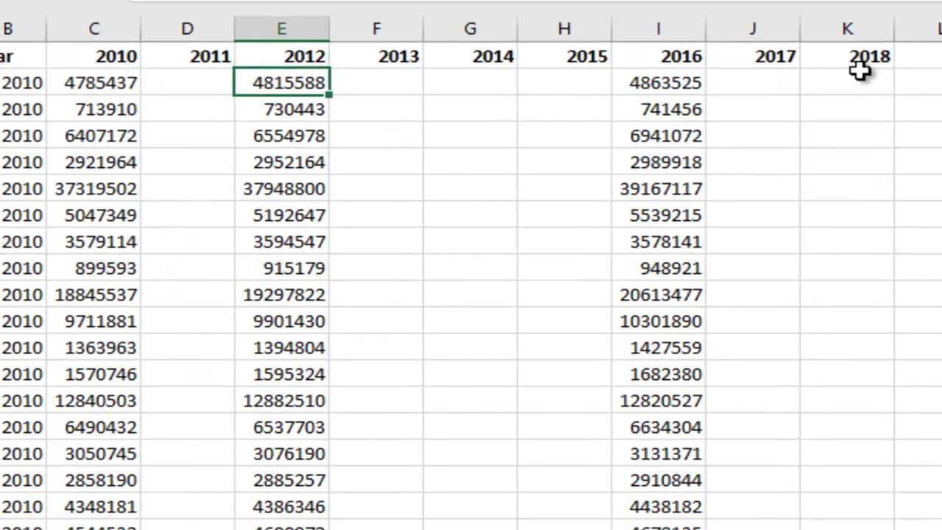
pyautogui.hotkey('ctrl', 'shift', 'Down')
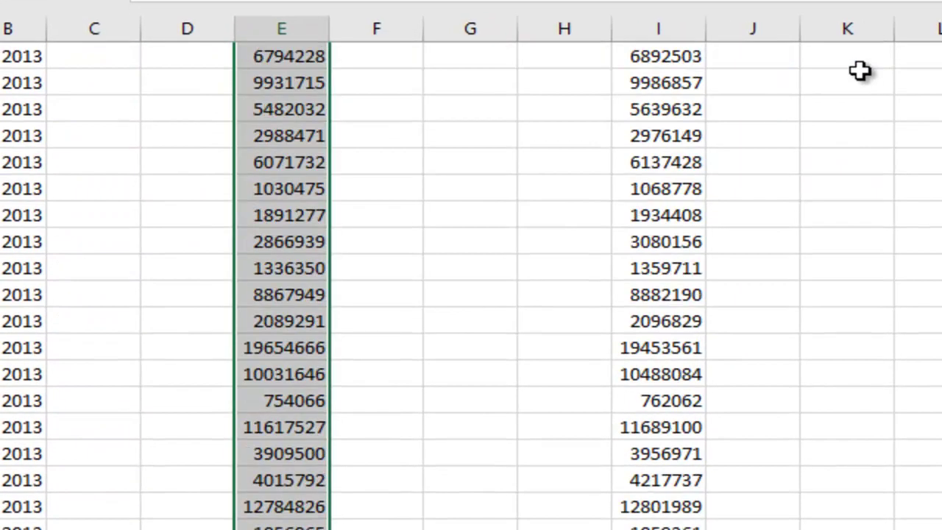
pyautogui.hotkey('ctrl', 'x')
pyautogui.scroll(15, 859, 70)
pyautogui.press('Left')
pyautogui.press('Left')
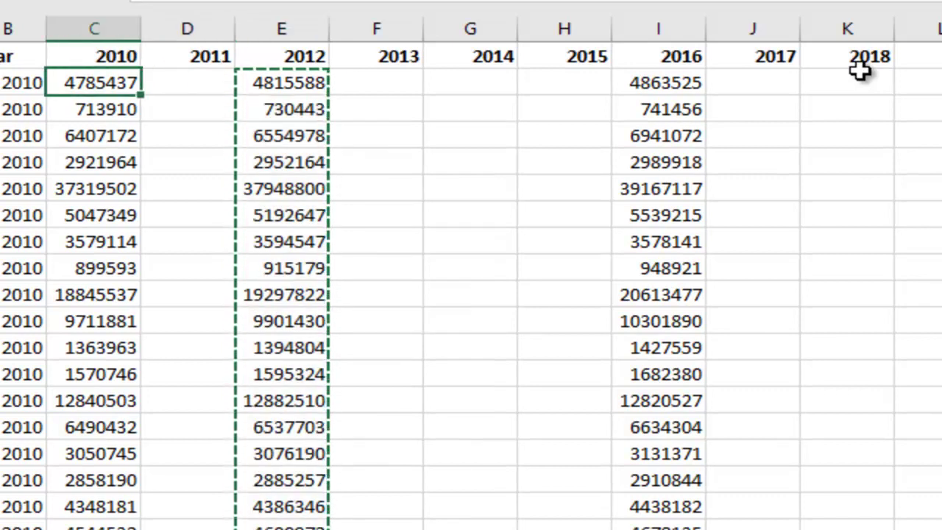
pyautogui.scroll(-20, 859, 69)
pyautogui.scroll(-1, 859, 70)
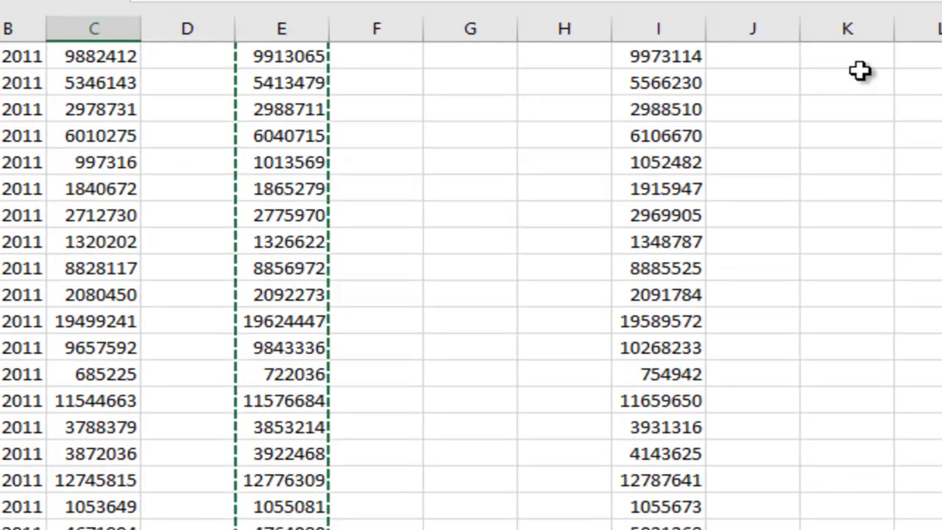
pyautogui.hotkey('ctrl', 'v')
# Take the 2016 values from column I and go to column C's first empty cell
pyautogui.press('Right')
pyautogui.press('Right')
pyautogui.press('Right')
pyautogui.press('Right')
pyautogui.press('Right')
pyautogui.press('Right')
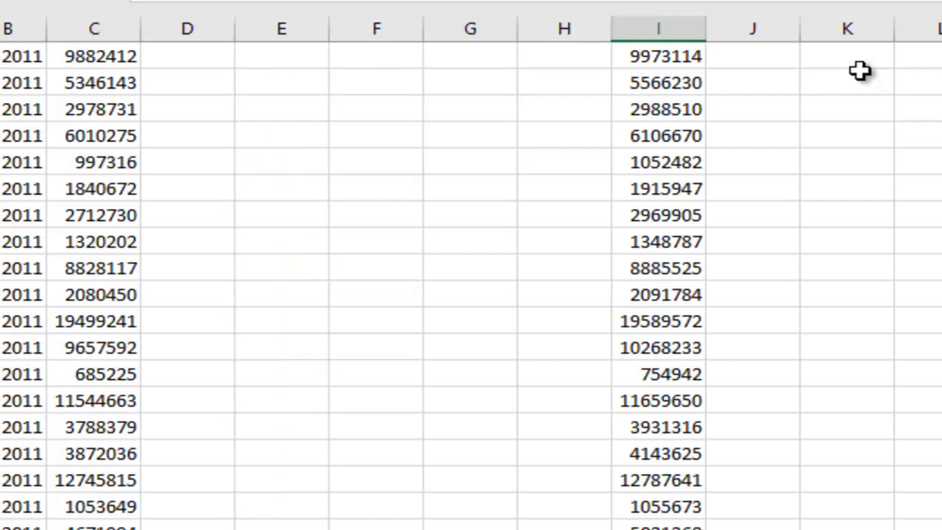
pyautogui.scroll(17, 860, 70)
pyautogui.hotkey('ctrl', 'Up')
pyautogui.press('Down')
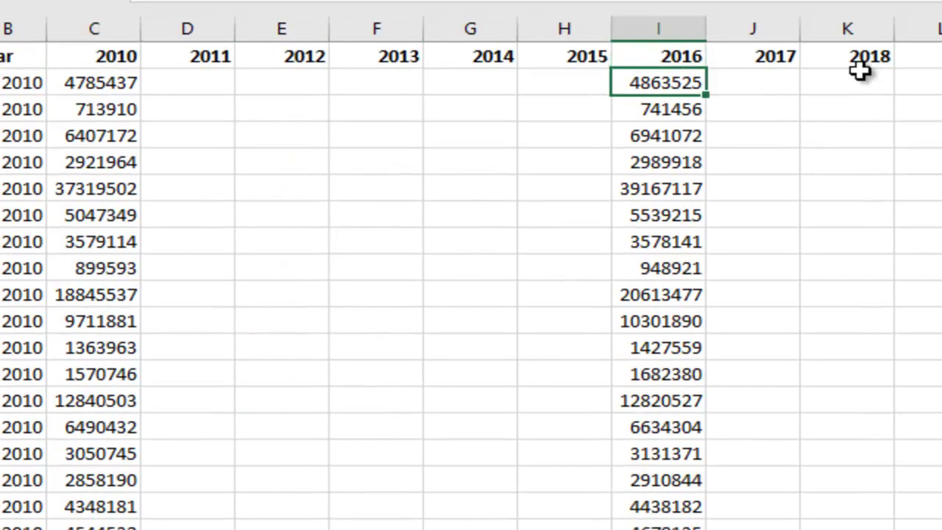
pyautogui.hotkey('ctrl', 'shift', 'Down')
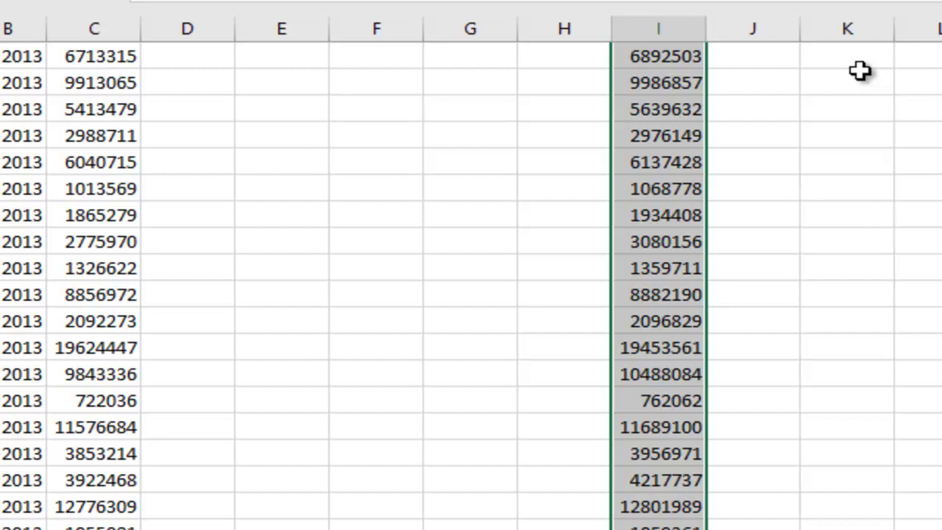
pyautogui.hotkey('ctrl', 'c')
pyautogui.scroll(15, 859, 70)
pyautogui.press('Left')
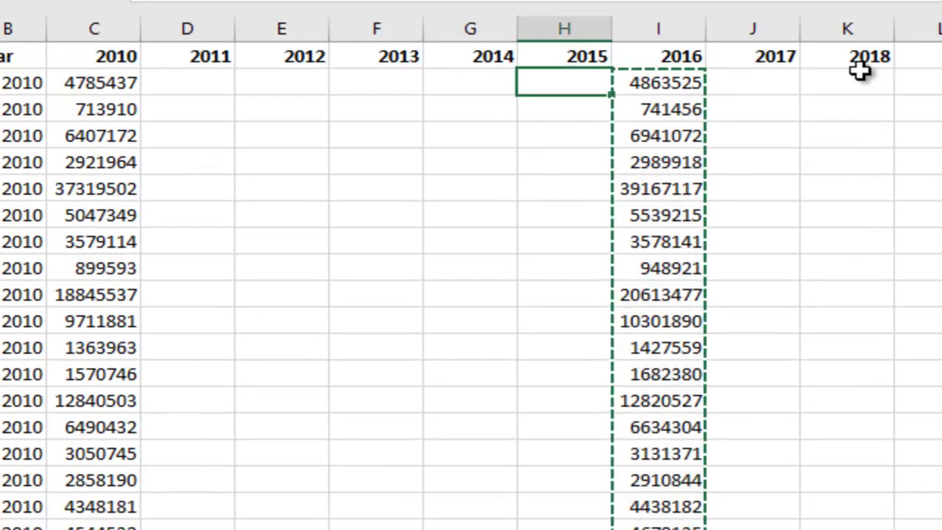
pyautogui.press('Left')
pyautogui.press('Left')
pyautogui.press('Left')
pyautogui.press('Left')
pyautogui.press('Left')
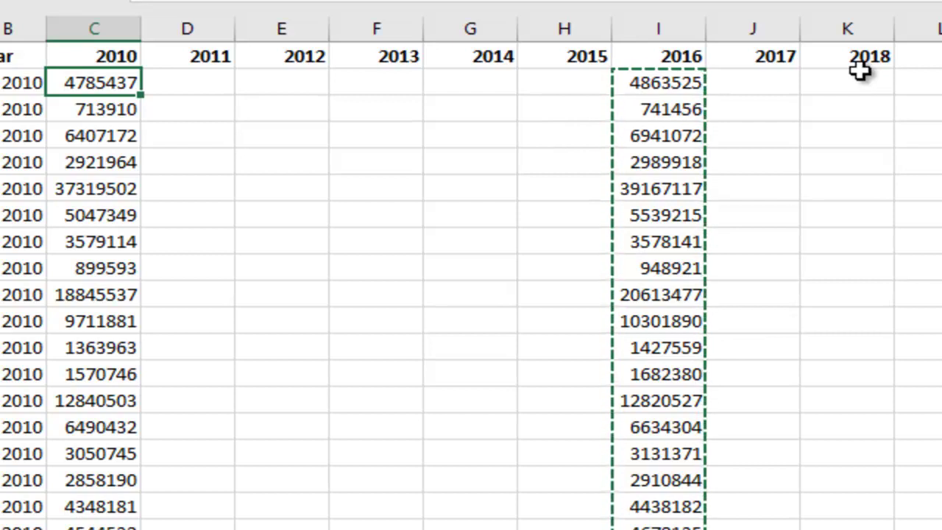
pyautogui.scroll(-15, 859, 70)
pyautogui.press('Down')
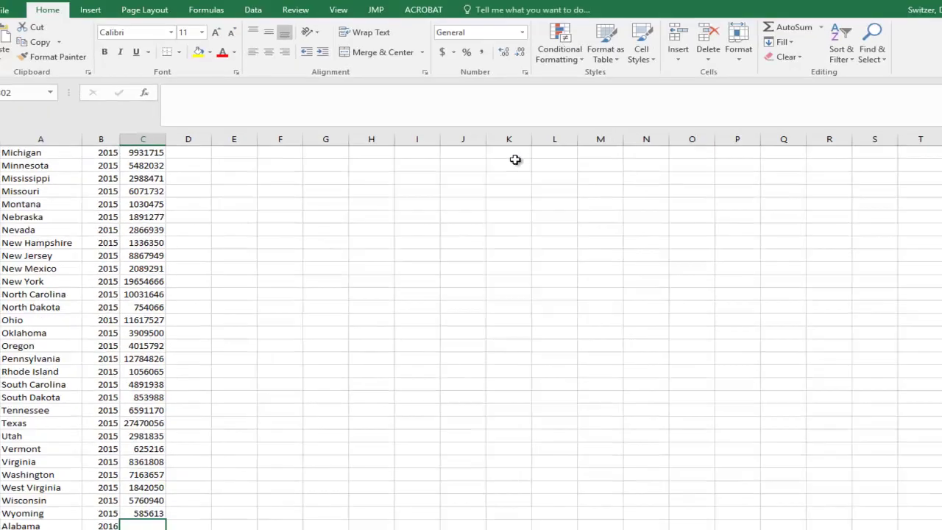
# Paste the 2016 values at C302 and confirm column C ends with Wyoming 2019 in row 501
pyautogui.press('Return')
pyautogui.press('Down')
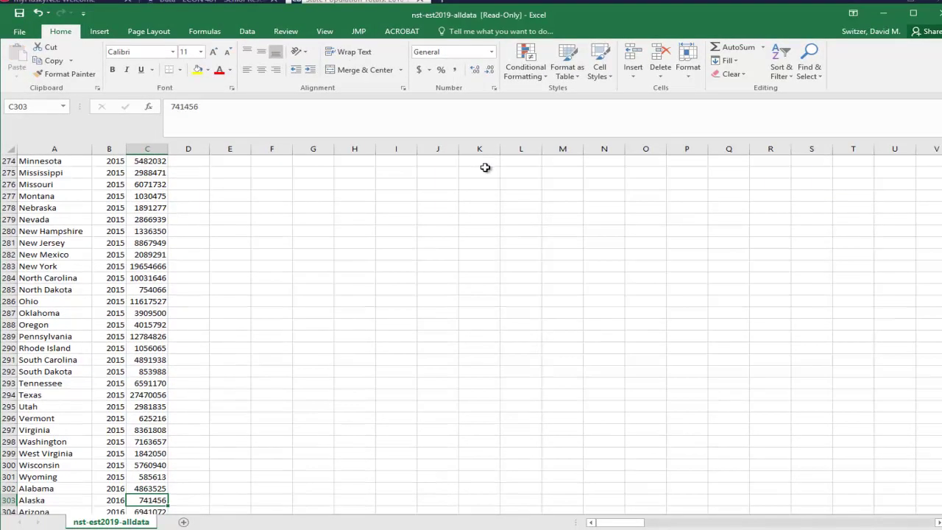
pyautogui.hotkey('ctrl', 'Down')
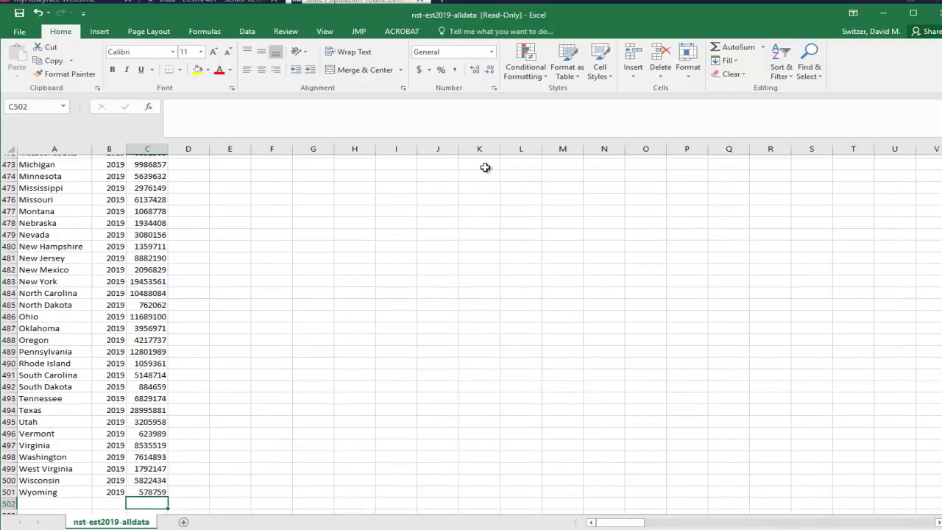
pyautogui.press('Left')
pyautogui.press('Left')
pyautogui.press('Right')
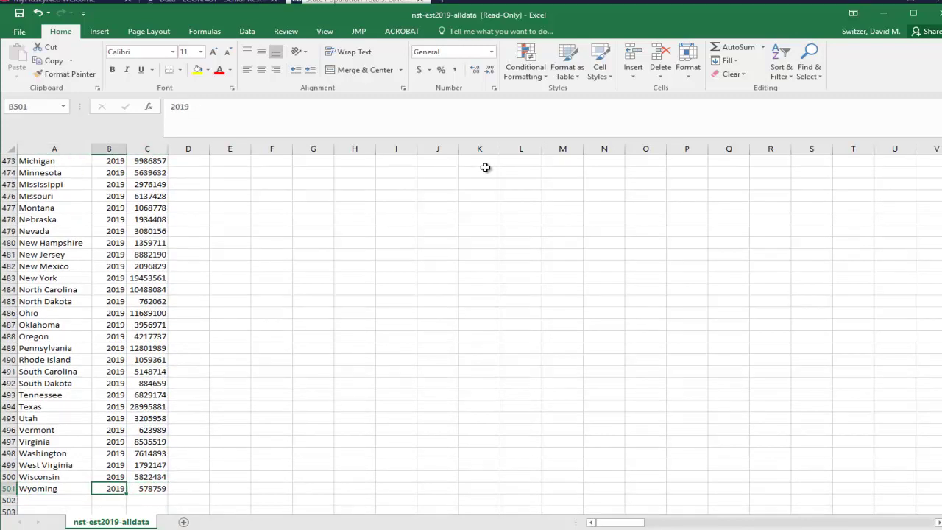
pyautogui.press('Left')
pyautogui.press('Right')
pyautogui.press('Right')
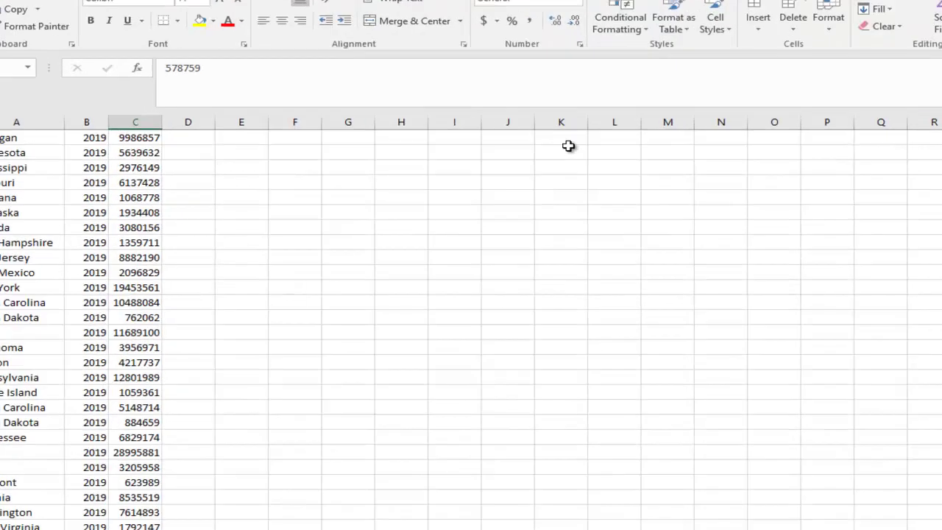
pyautogui.hotkey('ctrl', 'Up')
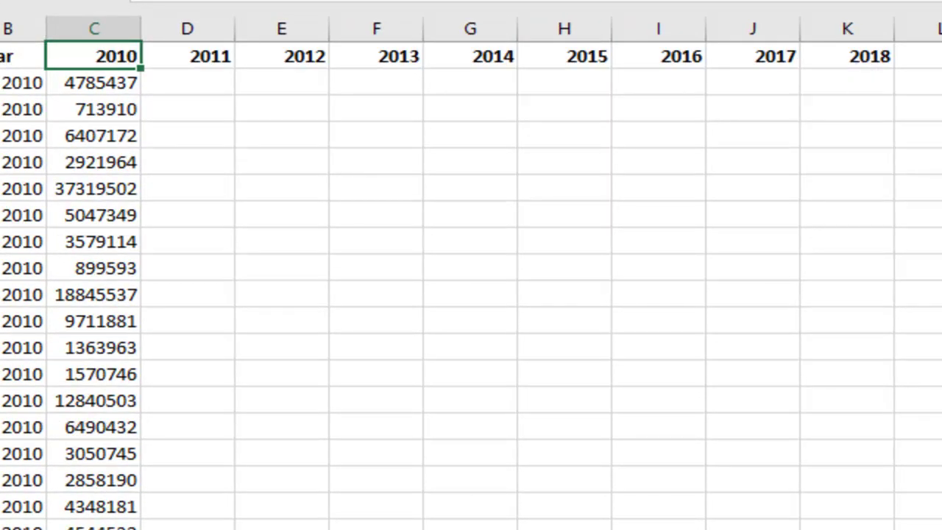
# Rename the C1 header to Pop and delete the old year headers after it in row 1
pyautogui.write('Pop')
pyautogui.press('Tab')
pyautogui.press('Delete')
pyautogui.press('Tab')
pyautogui.press('Delete')
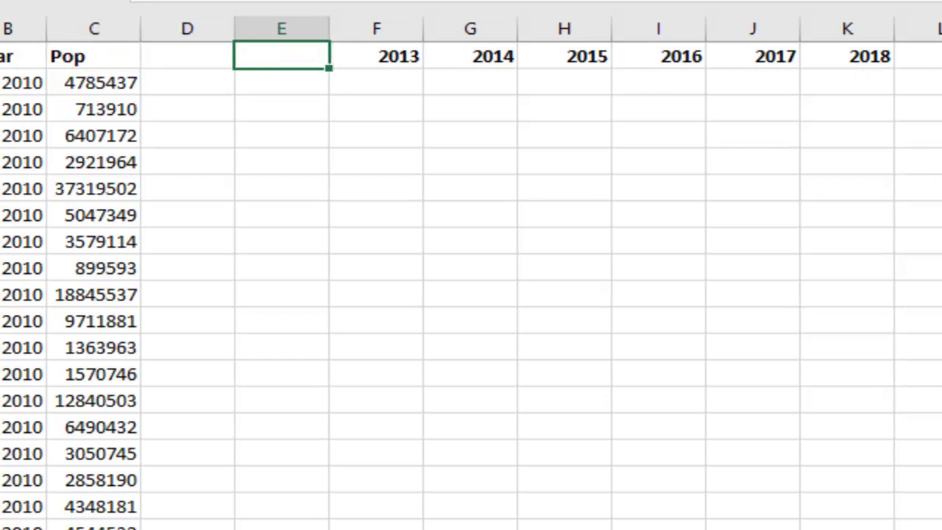
pyautogui.press('Tab')
pyautogui.press('Delete')
pyautogui.press('Tab')
pyautogui.press('Delete')
pyautogui.press('Tab')
pyautogui.press('Delete')
pyautogui.press('Tab')
pyautogui.press('Delete')
pyautogui.press('Tab')
pyautogui.press('Delete')
pyautogui.press('Tab')
pyautogui.press('Delete')
pyautogui.press('Tab')
pyautogui.press('Left')
pyautogui.press('Left')
pyautogui.press('Left')
pyautogui.press('Left')
pyautogui.press('Left')
pyautogui.press('Left')
pyautogui.press('Left')
pyautogui.press('Left')
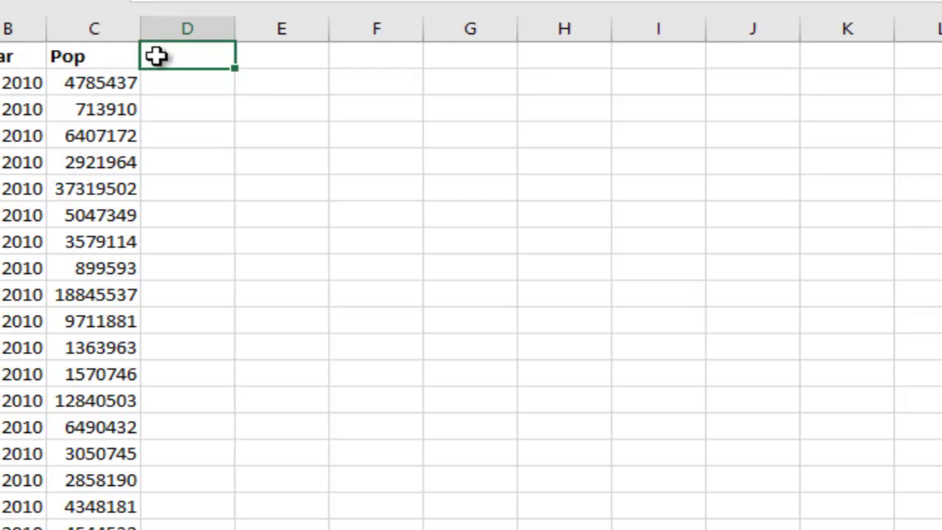
# Enter the headers Income in D1 and Dem in E1
pyautogui.write('Income')
pyautogui.press('Tab')
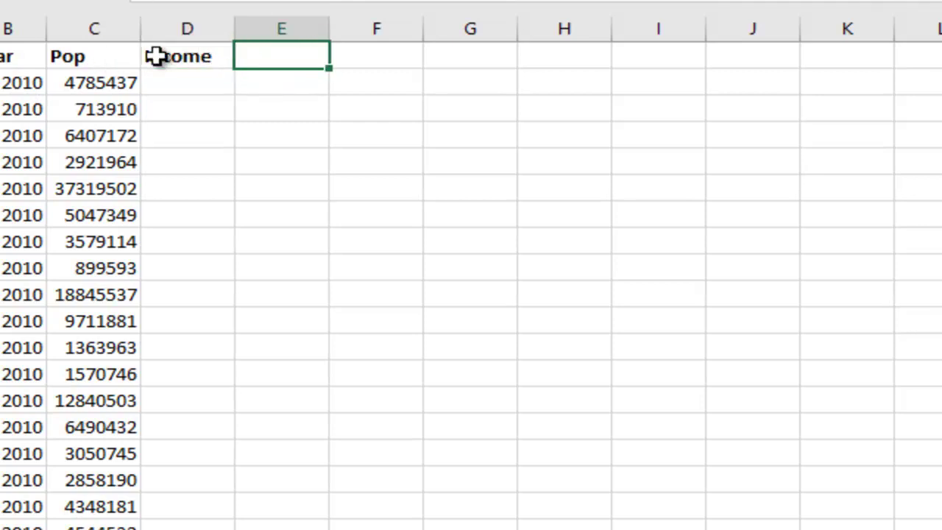
pyautogui.write('Dem')
pyautogui.press('Tab')
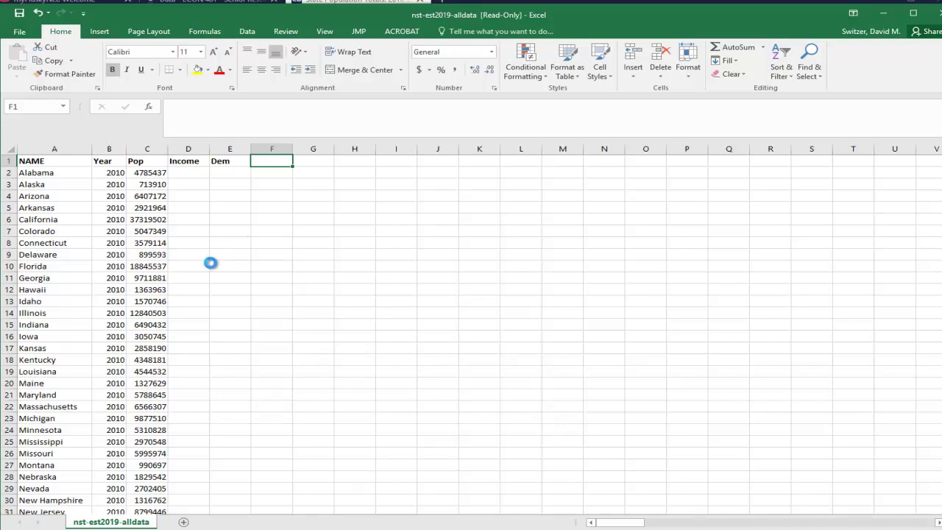
pyautogui.scroll(-6, 210, 263)
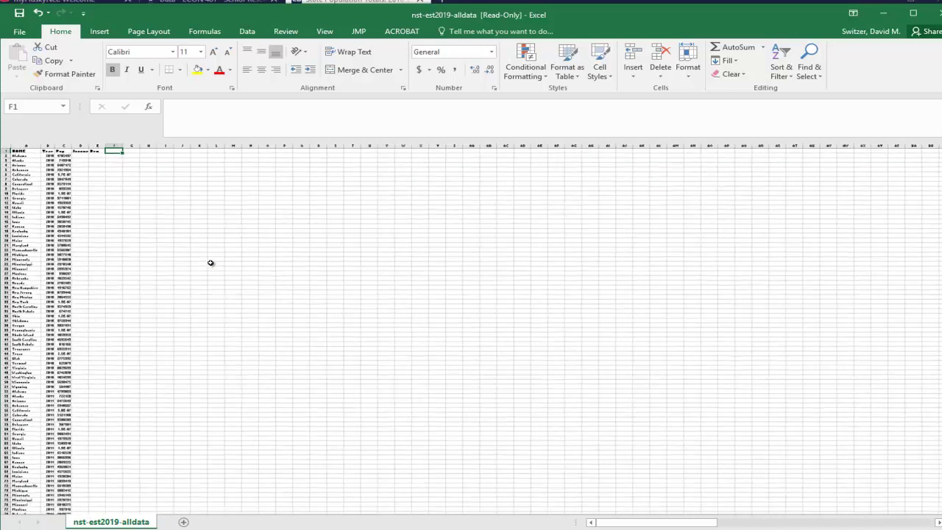
pyautogui.scroll(-1, 210, 262)
pyautogui.scroll(-5, 78, 208)
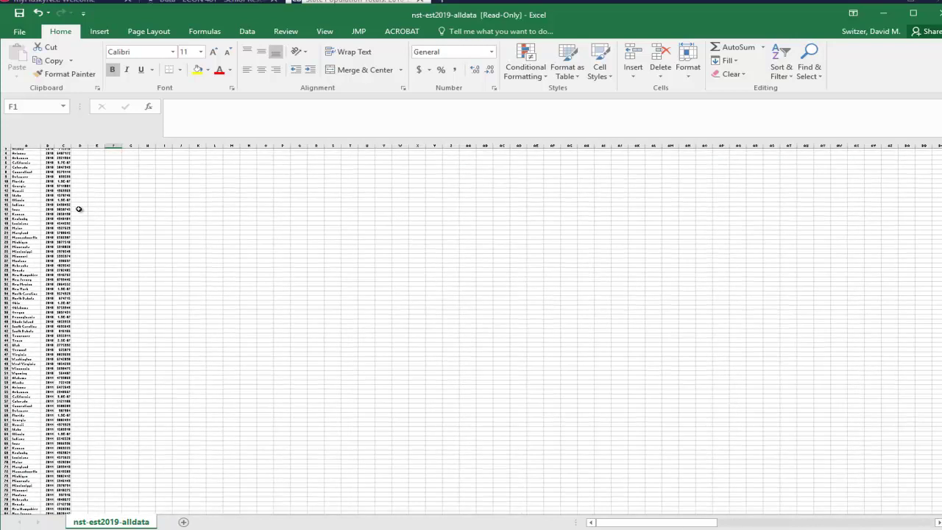
pyautogui.scroll(1, 79, 289)
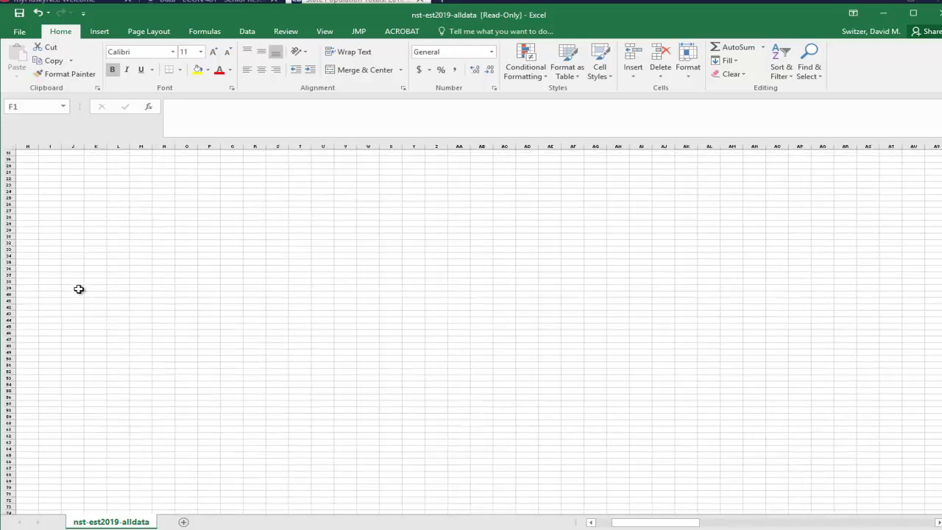
pyautogui.click(79, 287)
pyautogui.press('Home')
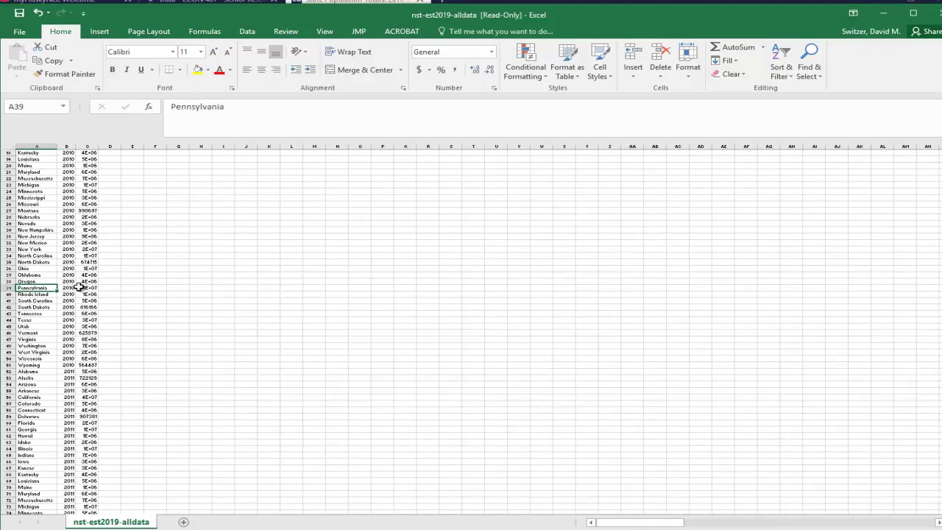
pyautogui.scroll(3, 79, 288)
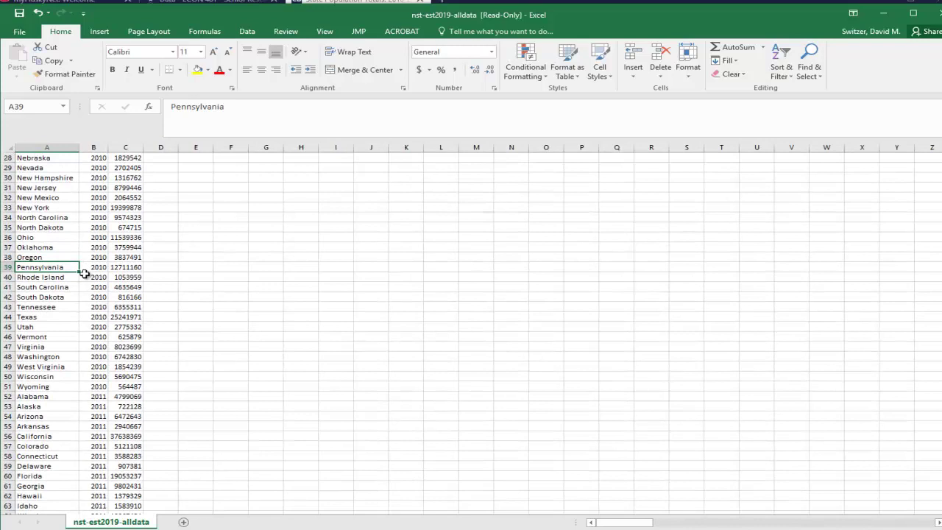